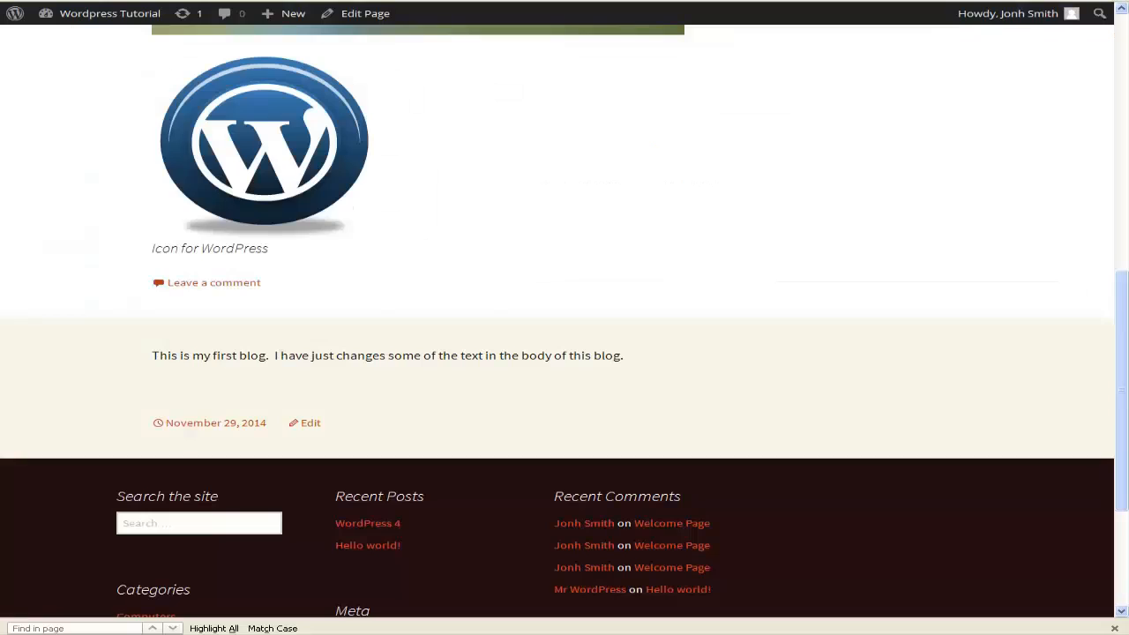
Create a new site menu named Menu 2
{"action": "scroll", "coordinate": [346, 305], "scroll_direction": "up", "scroll_amount": 10}
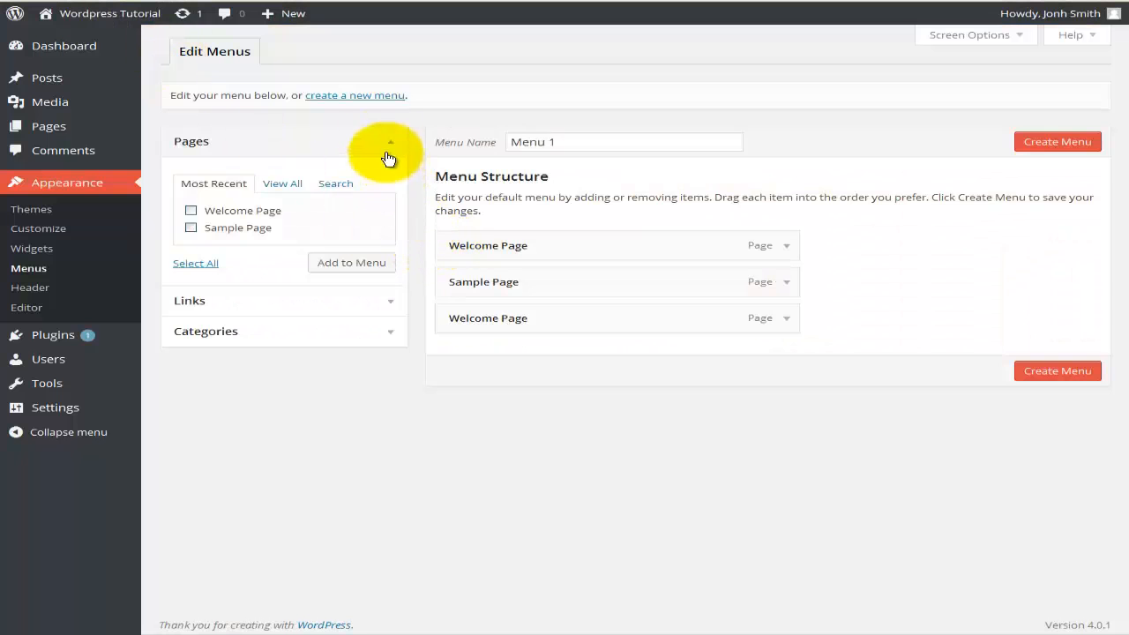
{"action": "left_click", "coordinate": [357, 95]}
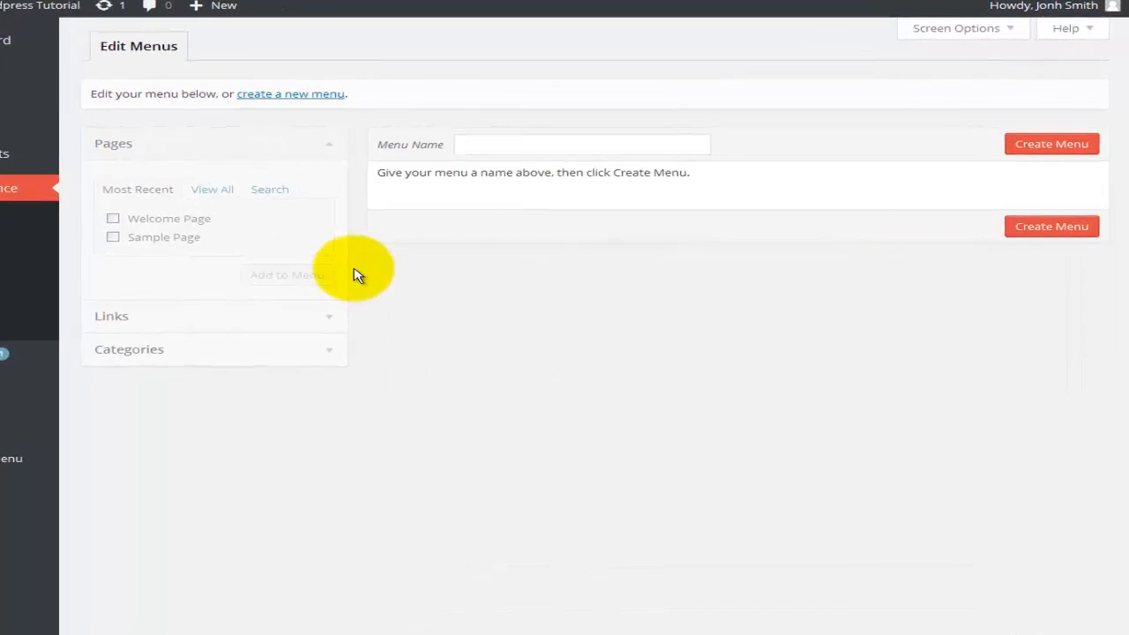
{"action": "left_click", "coordinate": [468, 142]}
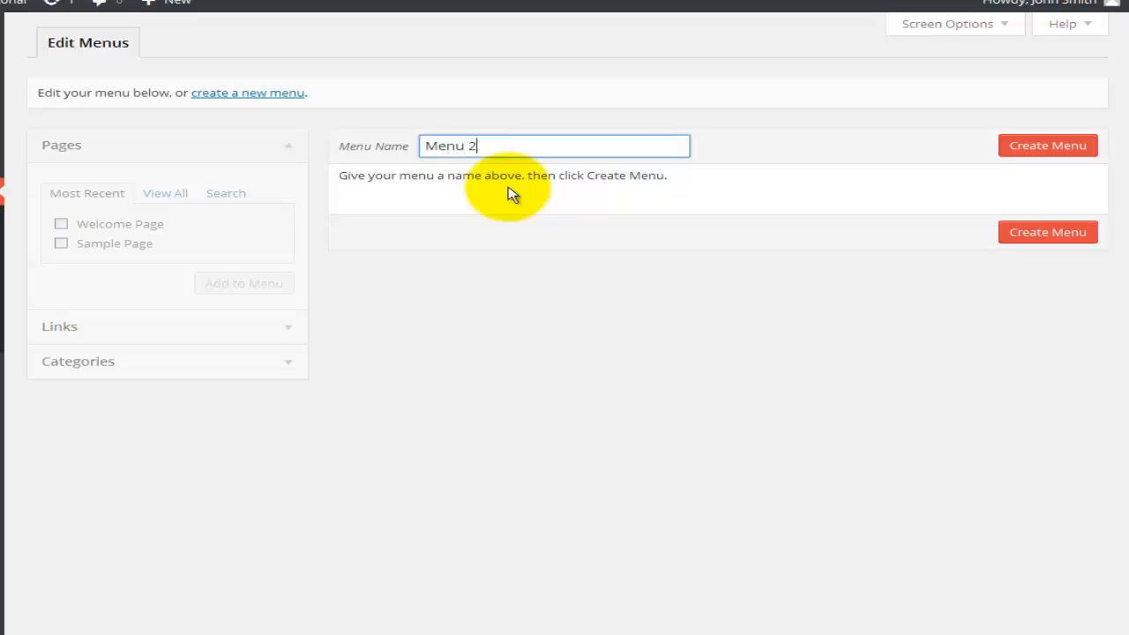
{"action": "left_click", "coordinate": [1038, 152]}
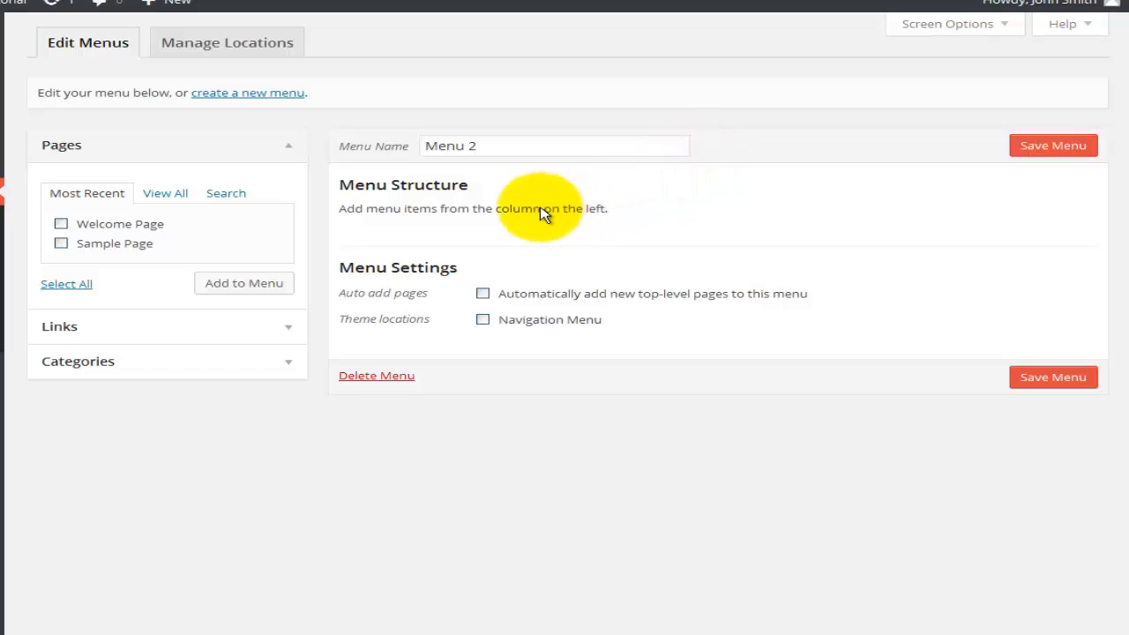
Add all listed pages, Home: Welcome Page, Sample Page and Welcome Page, to Menu 2
{"action": "left_click", "coordinate": [166, 198]}
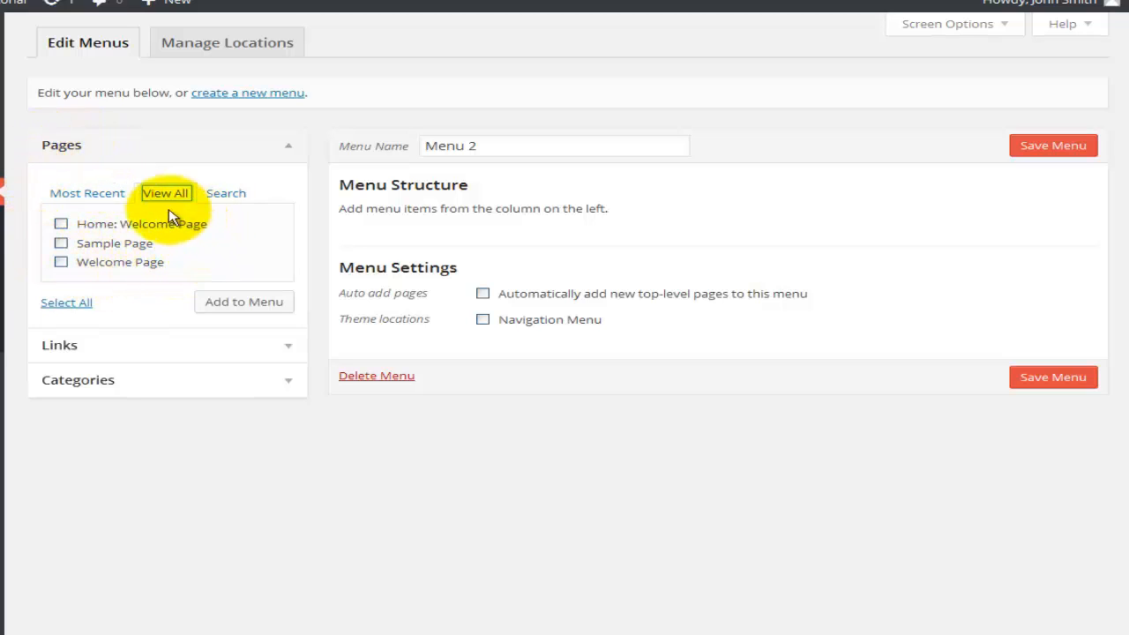
{"action": "left_click", "coordinate": [62, 226]}
{"action": "left_click", "coordinate": [61, 245]}
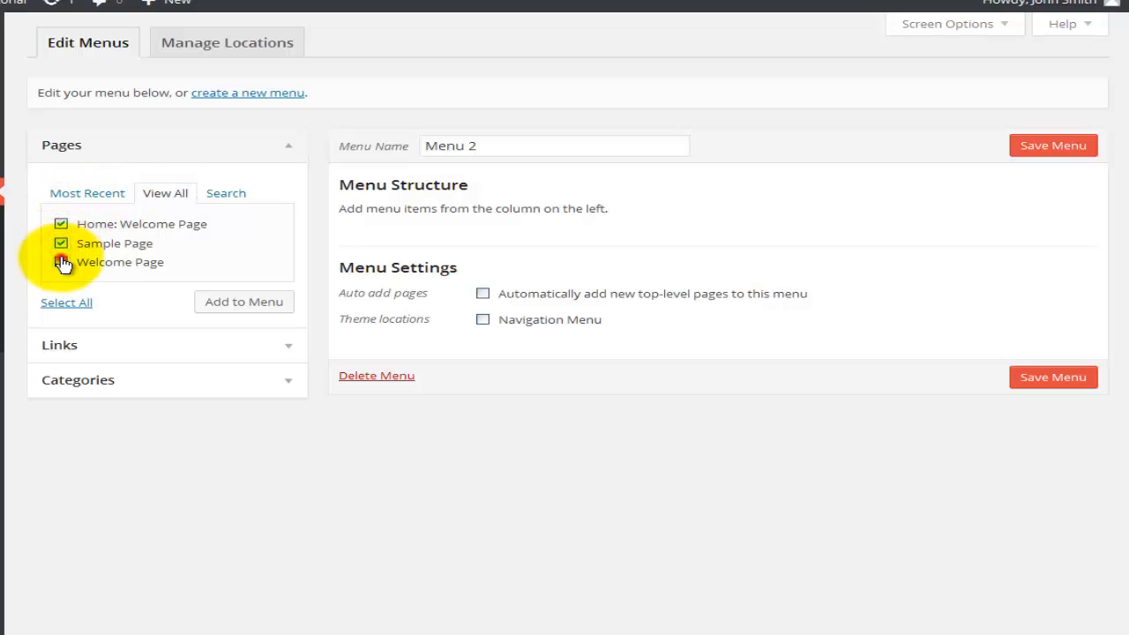
{"action": "left_click", "coordinate": [61, 263]}
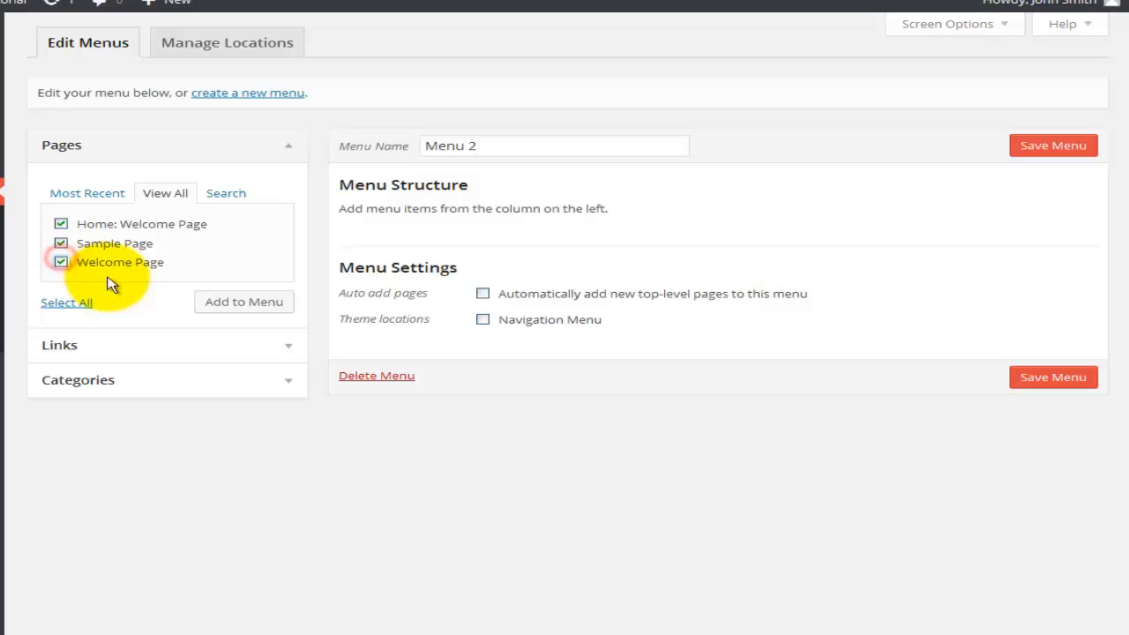
{"action": "left_click", "coordinate": [244, 304]}
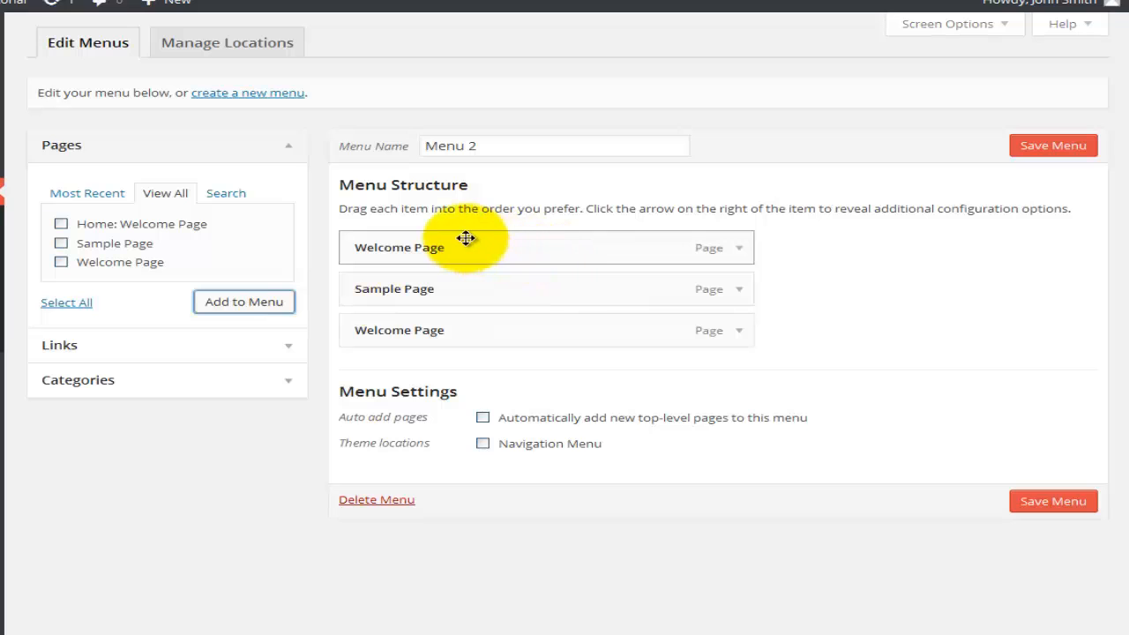
Nest Sample Page under the first Welcome Page with the other Welcome Page beneath it, and assign the menu to the Navigation Menu location
{"action": "mouse_move", "coordinate": [439, 284]}
{"action": "left_mouse_down"}
{"action": "mouse_move", "coordinate": [443, 242]}
{"action": "mouse_move", "coordinate": [446, 252]}
{"action": "left_mouse_up"}
{"action": "left_click_drag", "start_coordinate": [438, 290], "coordinate": [479, 292]}
{"action": "left_click", "coordinate": [428, 248]}
{"action": "left_click", "coordinate": [441, 289]}
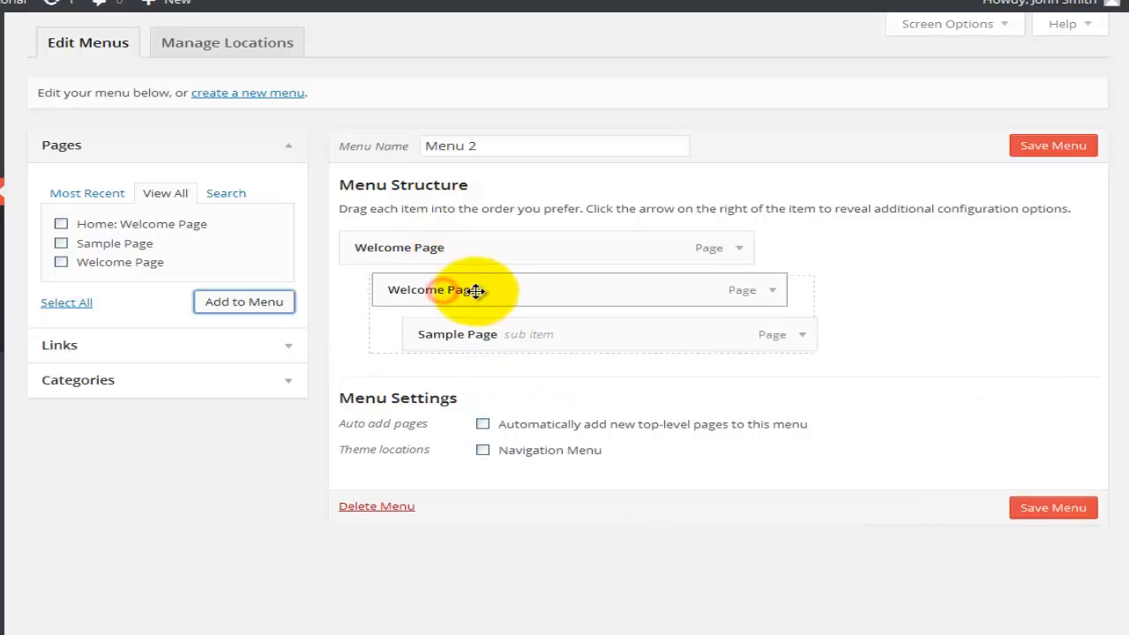
{"action": "left_click_drag", "start_coordinate": [420, 330], "coordinate": [452, 329]}
{"action": "left_click_drag", "start_coordinate": [438, 276], "coordinate": [492, 293]}
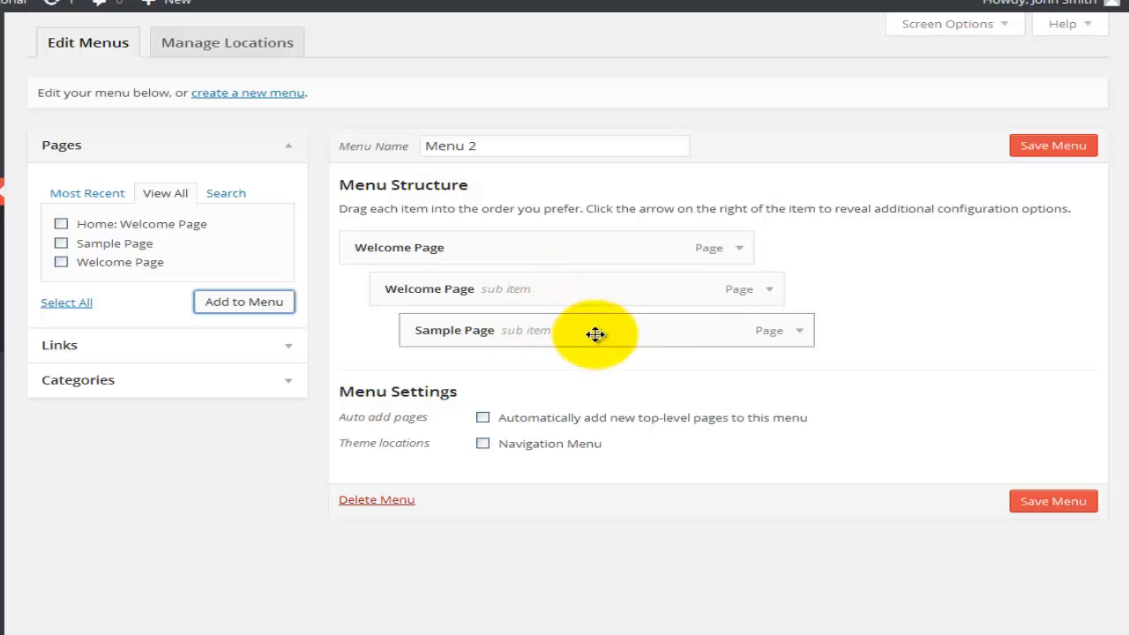
{"action": "left_click_drag", "start_coordinate": [588, 327], "coordinate": [517, 331]}
{"action": "mouse_move", "coordinate": [469, 289]}
{"action": "left_mouse_down"}
{"action": "mouse_move", "coordinate": [509, 291]}
{"action": "mouse_move", "coordinate": [486, 295]}
{"action": "left_mouse_up"}
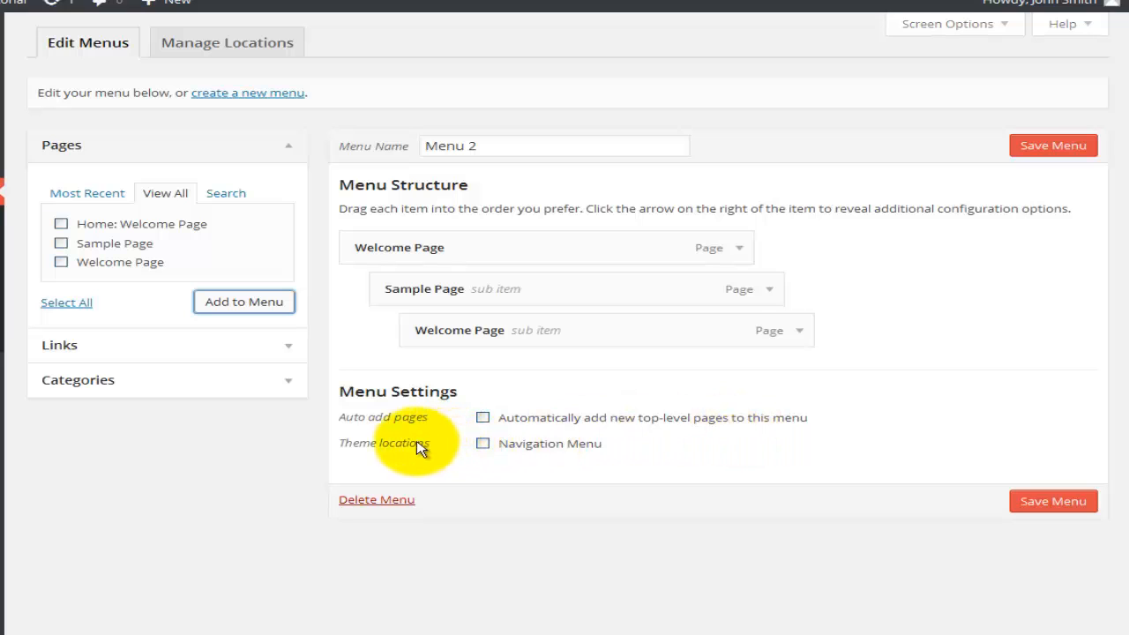
{"action": "left_click", "coordinate": [483, 445]}
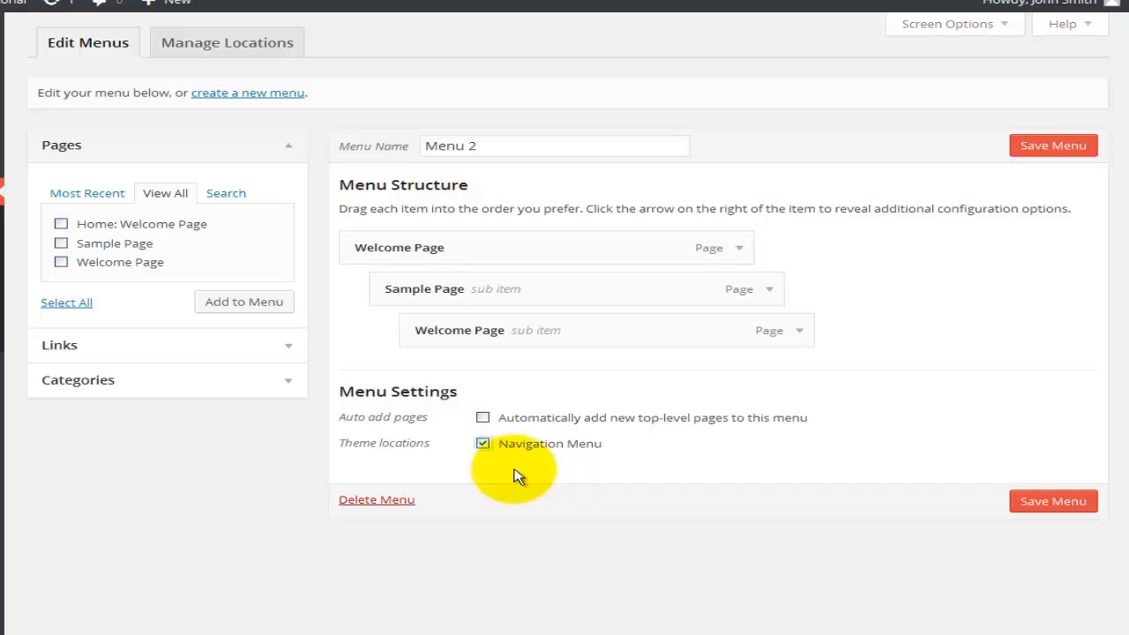
Add the Computers, Hardware and Software categories to the menu, nesting Hardware and Software under Computers
{"action": "left_click", "coordinate": [174, 344]}
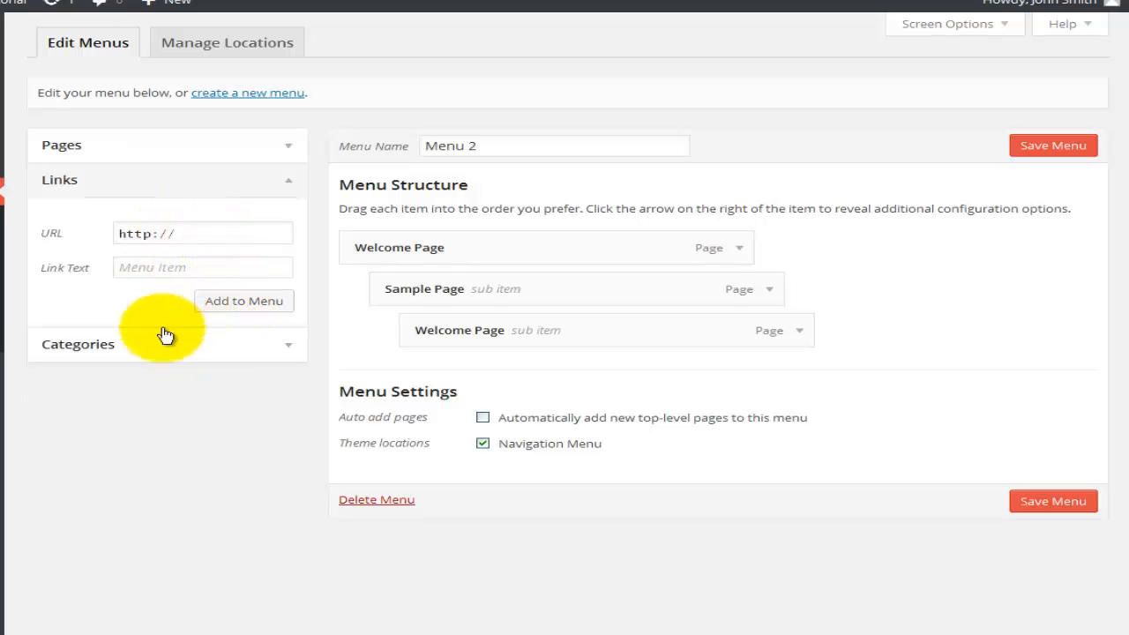
{"action": "left_click", "coordinate": [122, 344]}
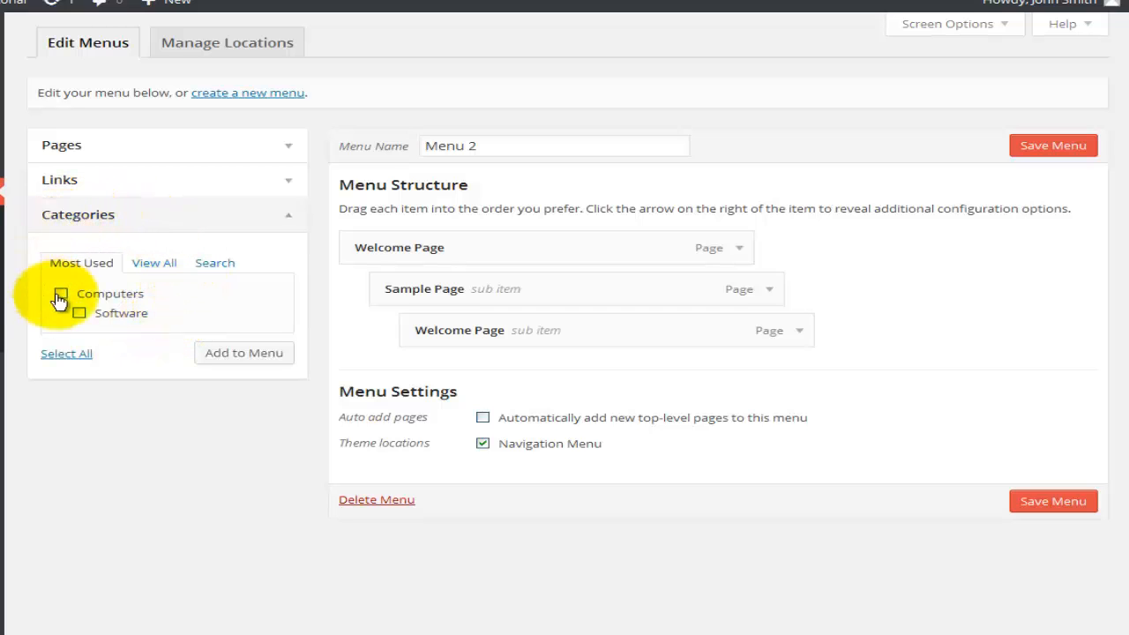
{"action": "left_click", "coordinate": [172, 264]}
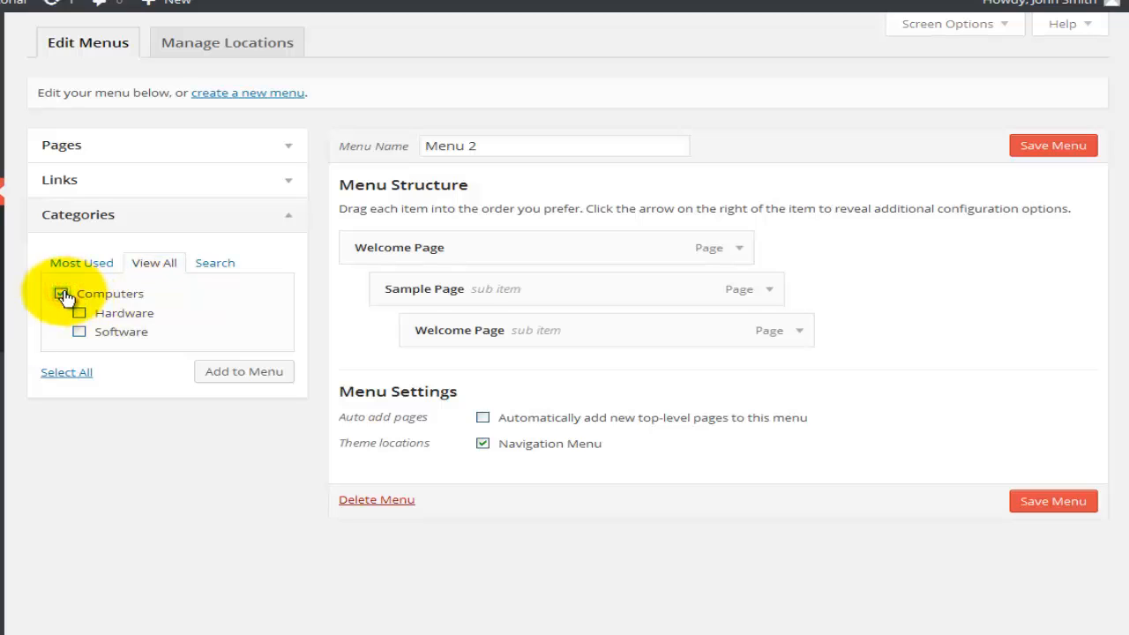
{"action": "left_click", "coordinate": [79, 314]}
{"action": "left_click", "coordinate": [79, 332]}
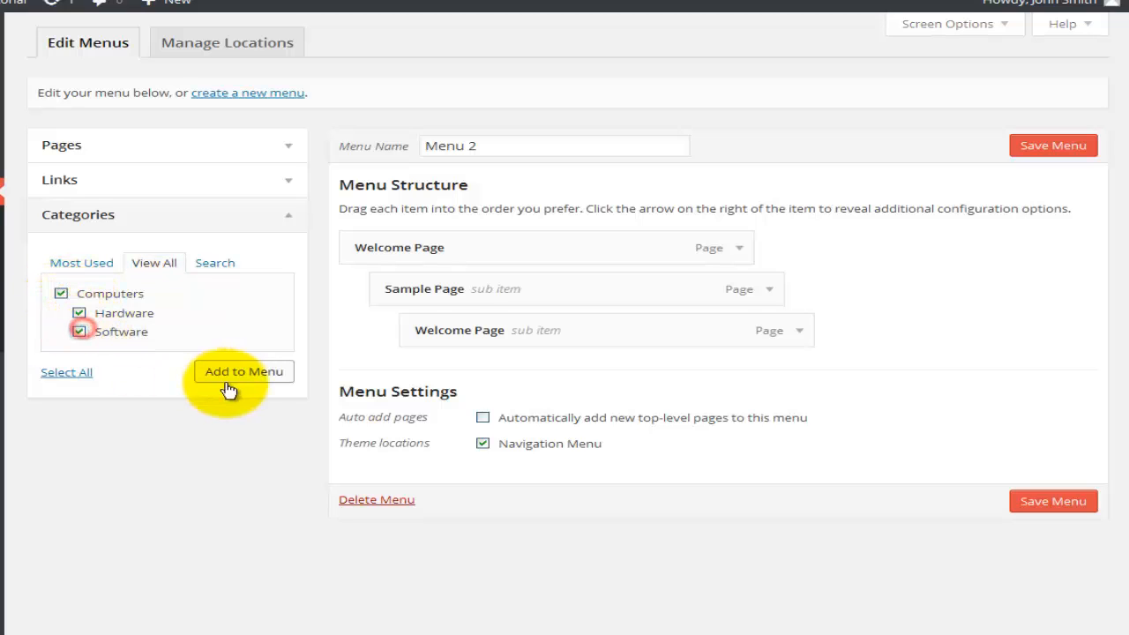
{"action": "left_click", "coordinate": [228, 378]}
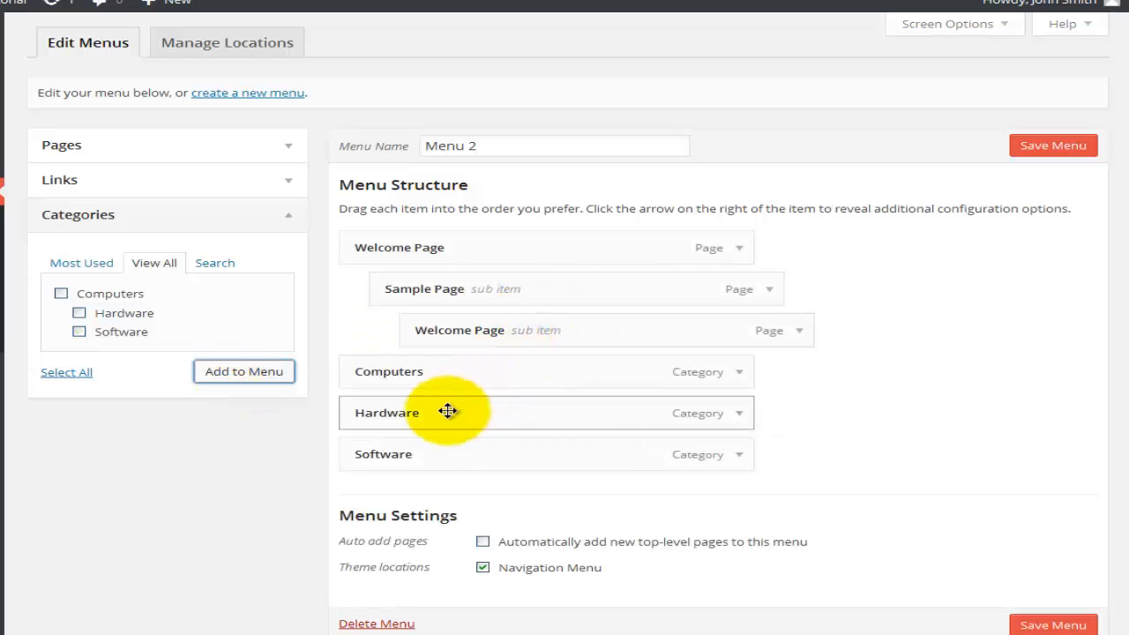
{"action": "left_click_drag", "start_coordinate": [449, 411], "coordinate": [524, 441]}
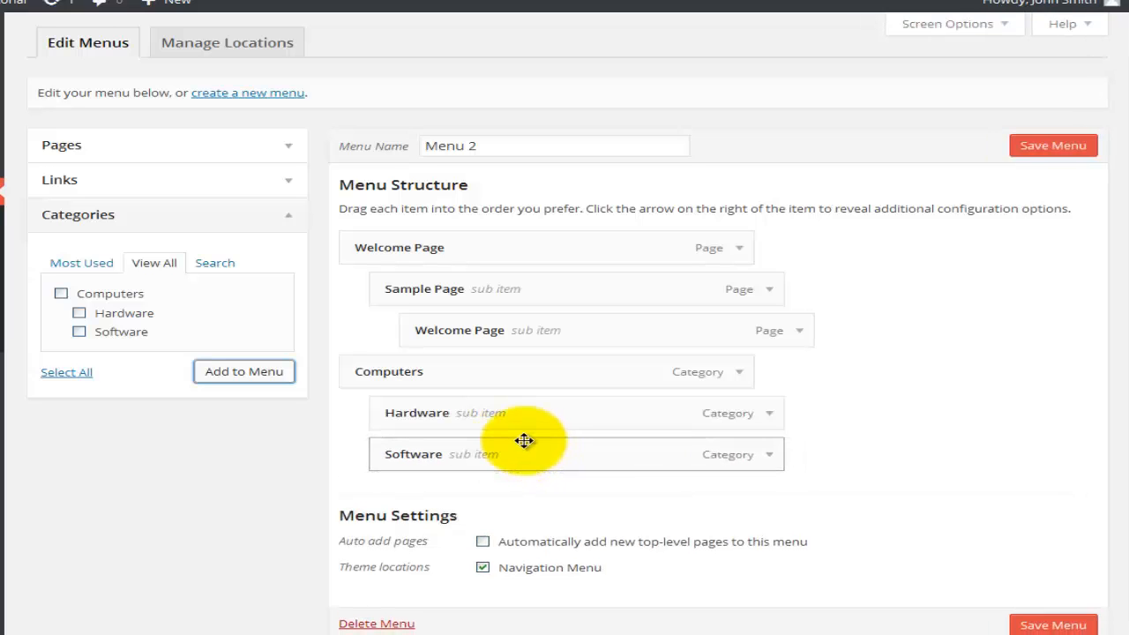
Inspect the Computers menu item's navigation label, title attribute and move options, and close its settings
{"action": "left_click", "coordinate": [741, 373]}
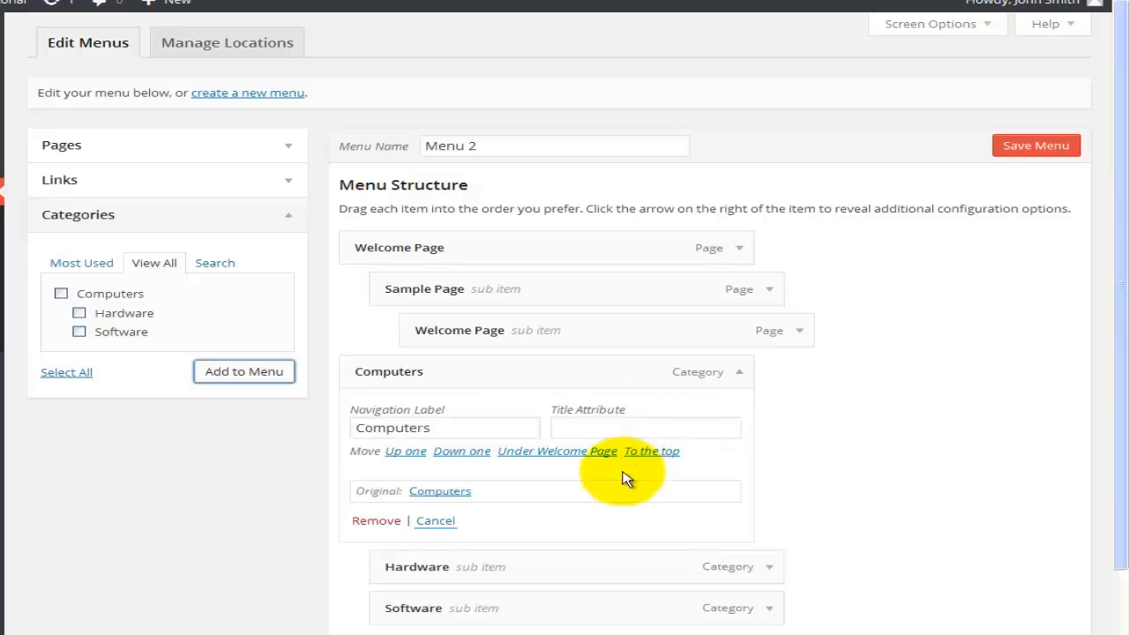
{"action": "scroll", "coordinate": [623, 477], "scroll_direction": "down", "scroll_amount": 2}
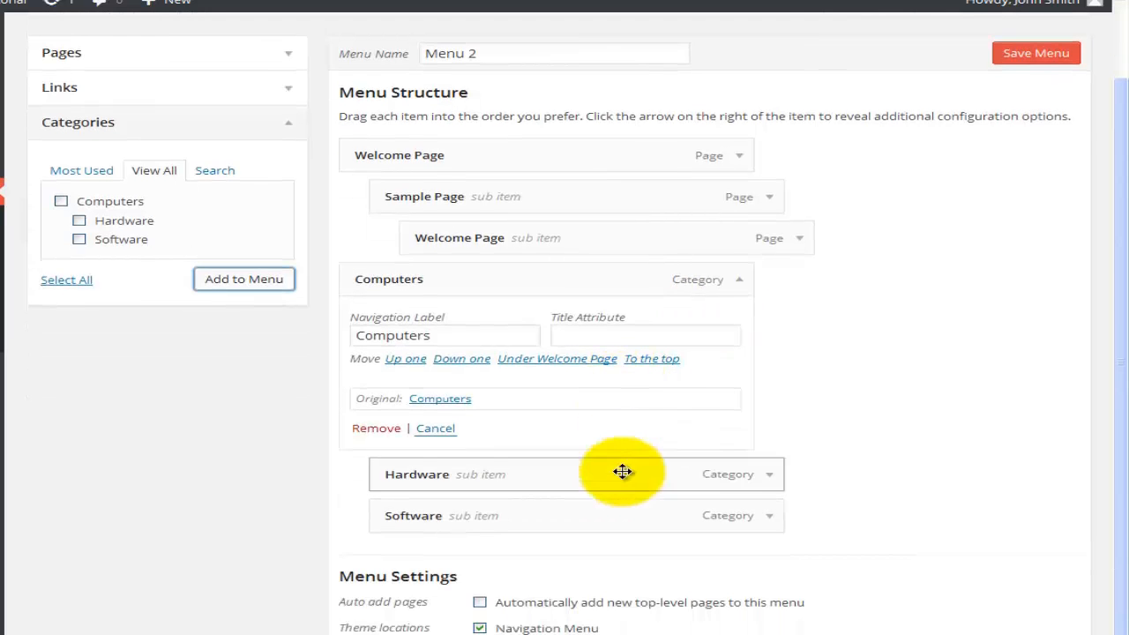
{"action": "left_click", "coordinate": [574, 334]}
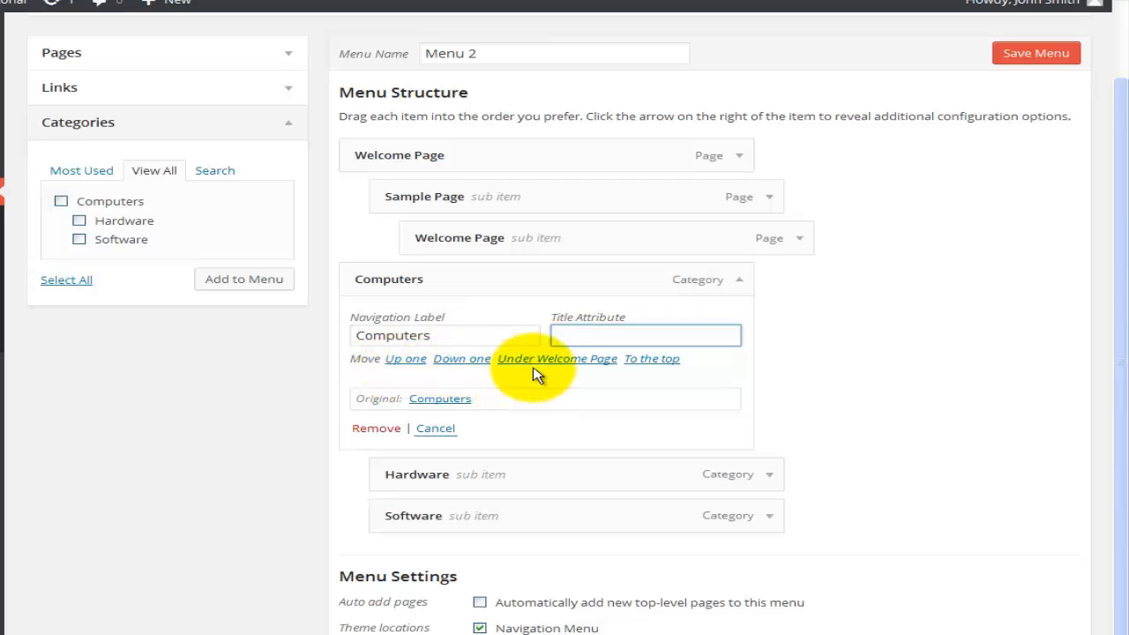
{"action": "left_click", "coordinate": [446, 432]}
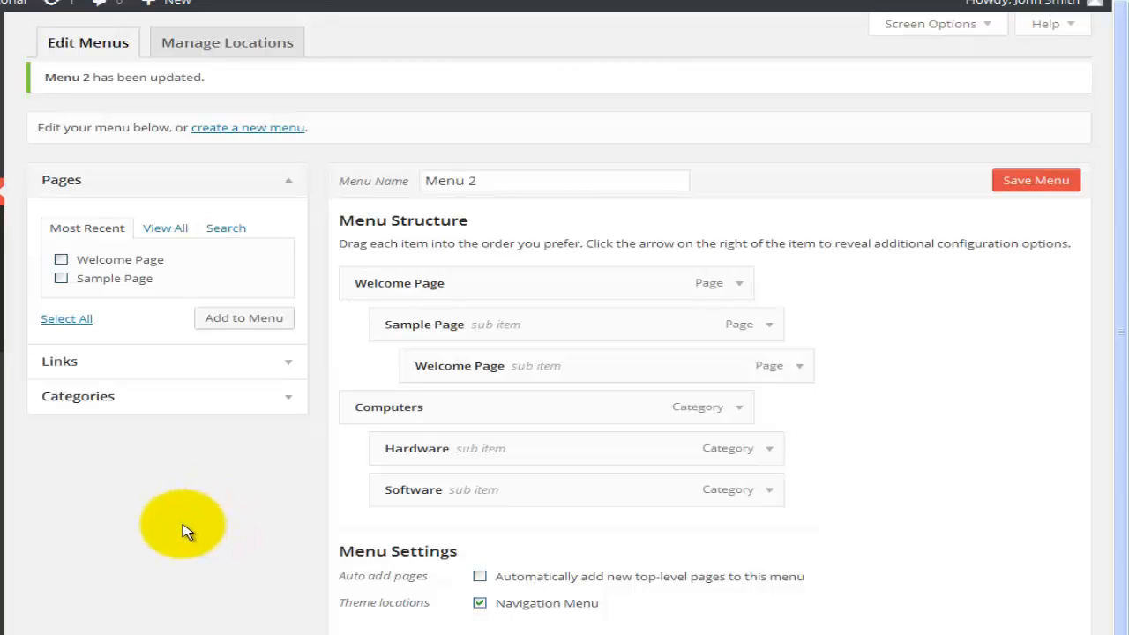
Select Menu 2 for the Navigation Menu theme location, and save Menu 2 from its editor
{"action": "left_click", "coordinate": [211, 48]}
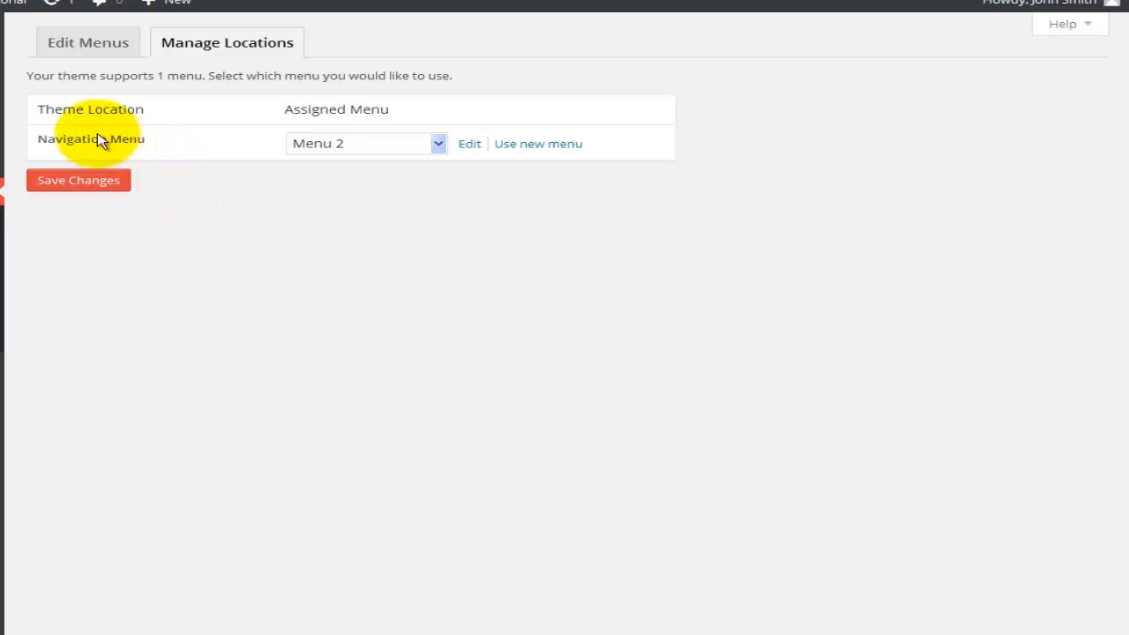
{"action": "left_click", "coordinate": [438, 144]}
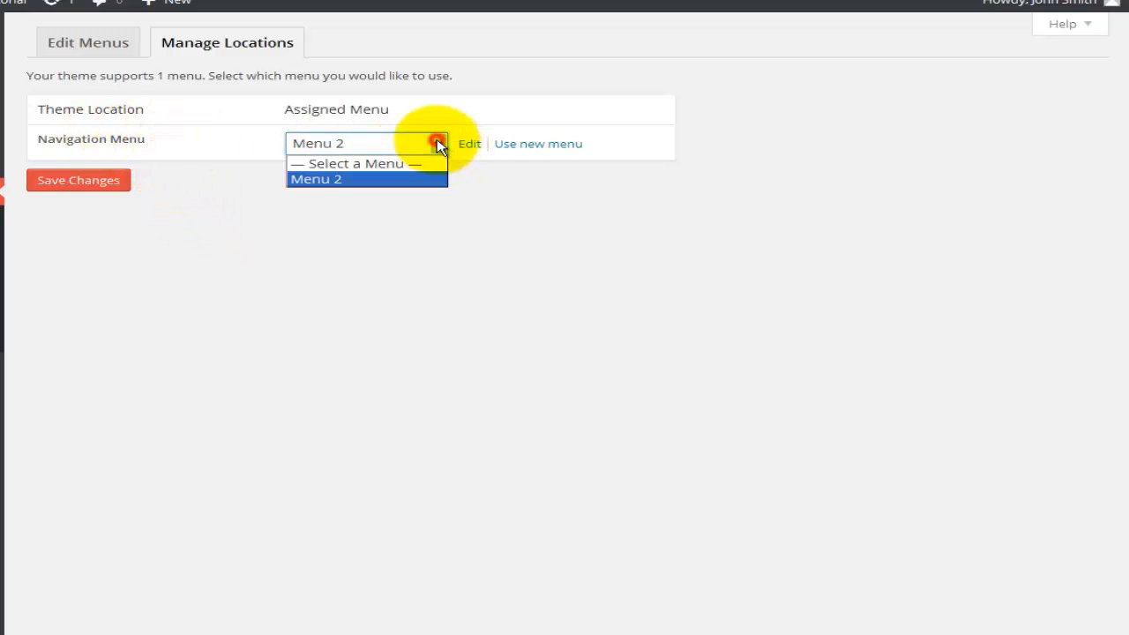
{"action": "left_click", "coordinate": [411, 181]}
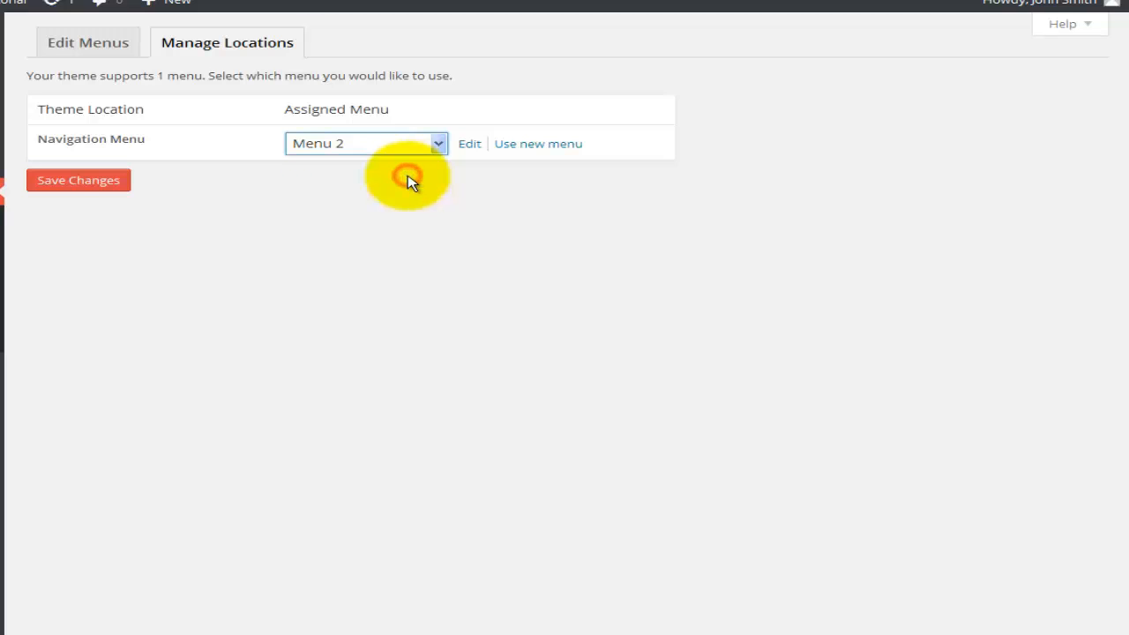
{"action": "left_click", "coordinate": [469, 147]}
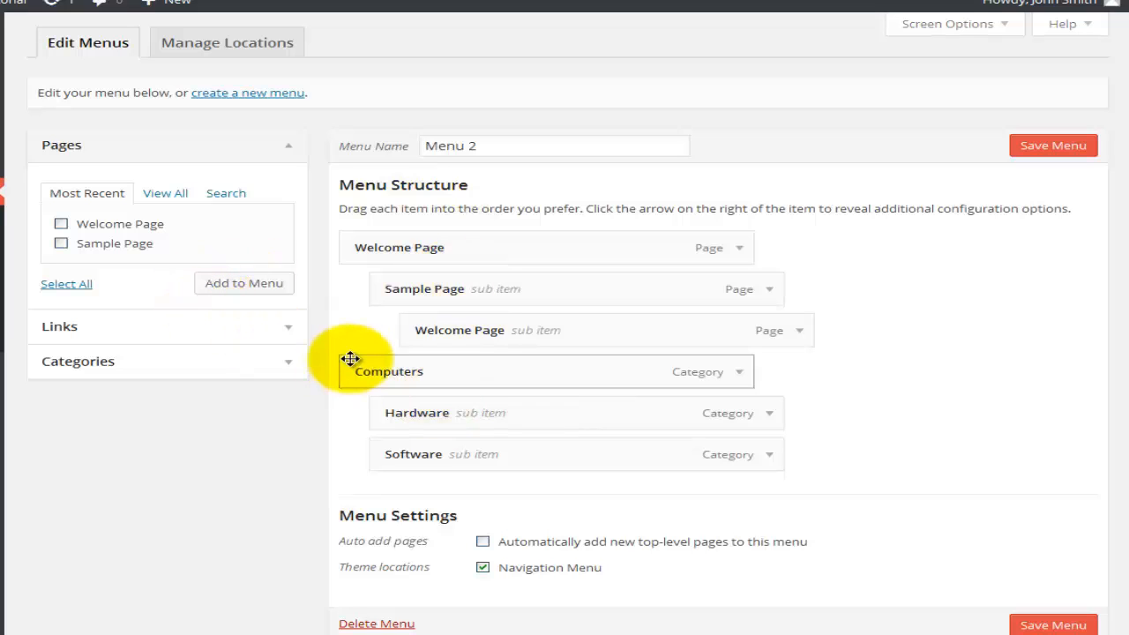
{"action": "left_click", "coordinate": [1032, 146]}
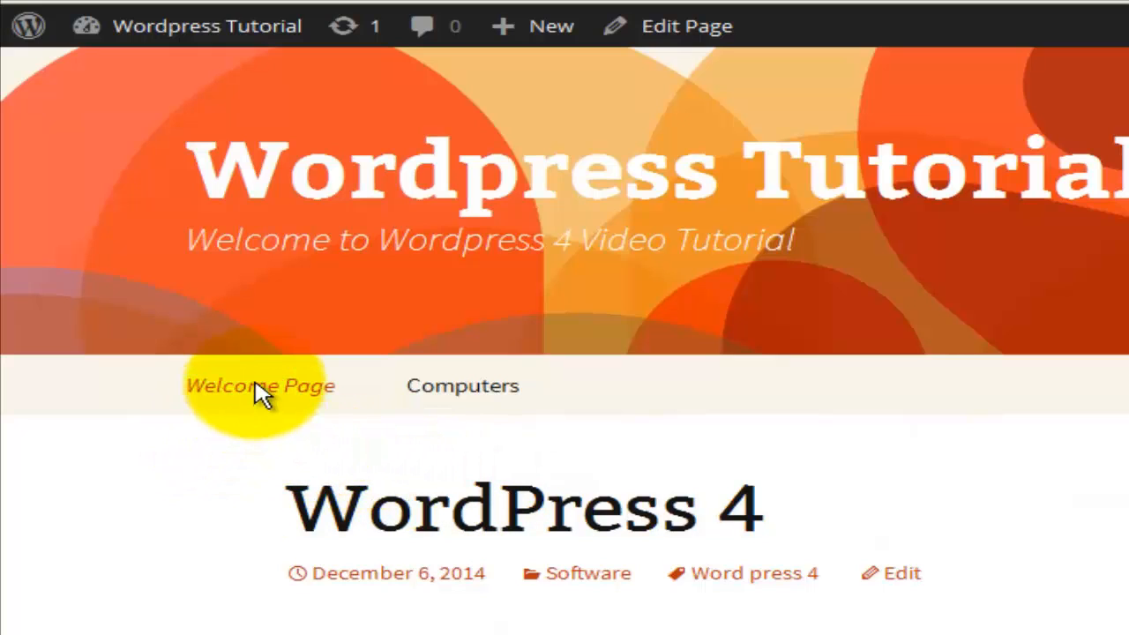
Check the Welcome Page and Computers submenus in the navigation bar of the live site
{"action": "mouse_move", "coordinate": [259, 394]}
{"action": "mouse_move", "coordinate": [253, 445]}
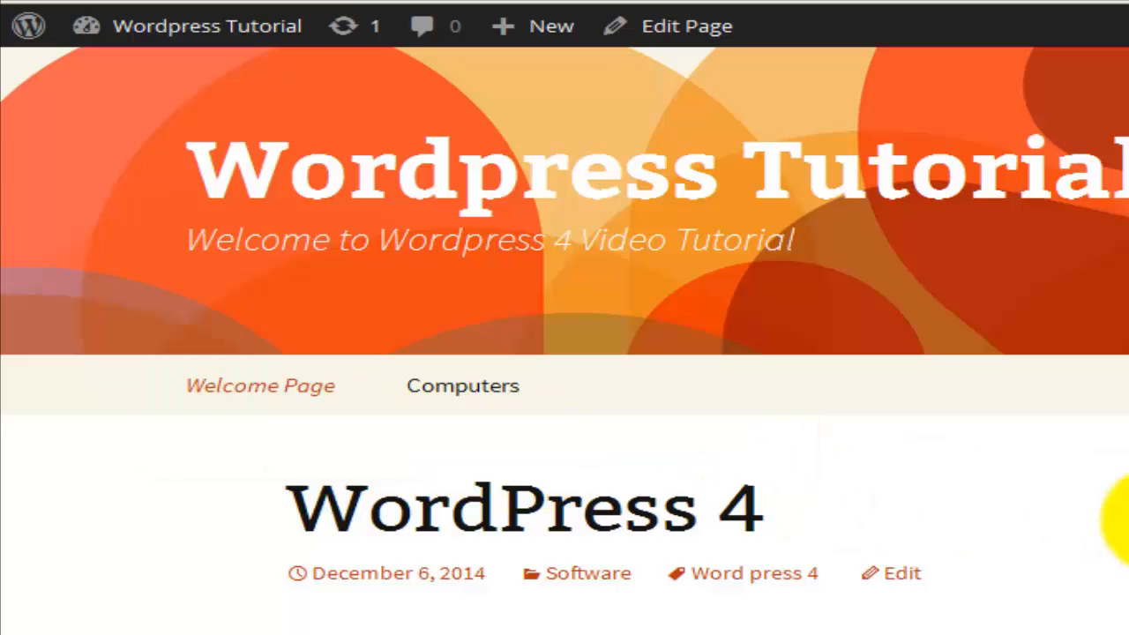
{"action": "mouse_move", "coordinate": [486, 403]}
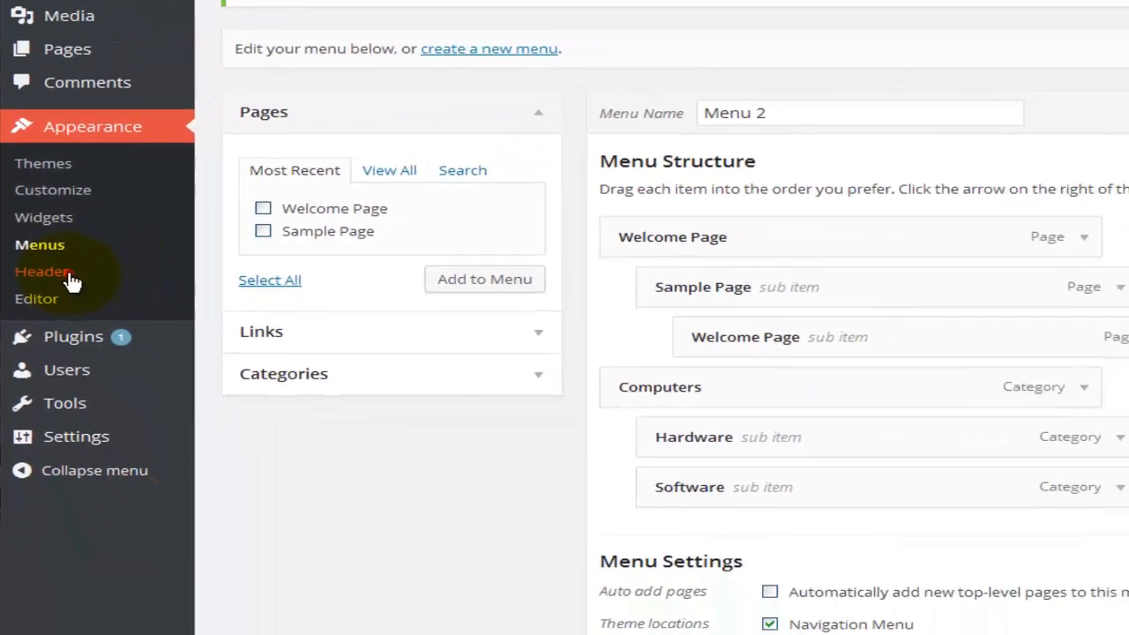
Open the custom header settings and review the header image options
{"action": "left_click", "coordinate": [101, 248]}
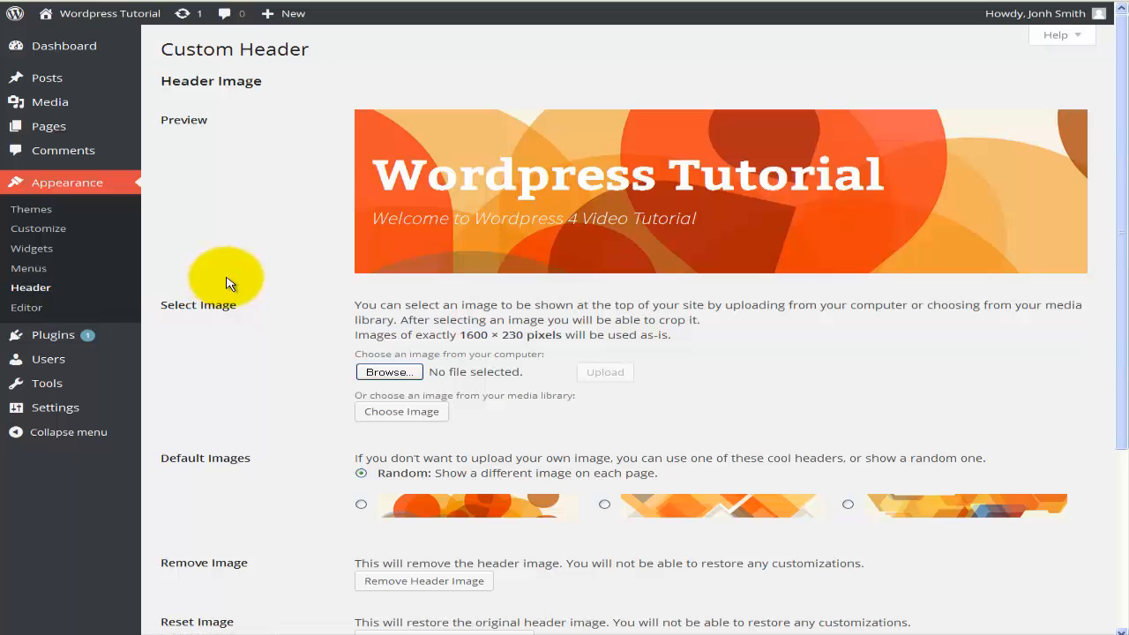
{"action": "scroll", "coordinate": [227, 282], "scroll_direction": "down", "scroll_amount": 3}
{"action": "scroll", "coordinate": [226, 282], "scroll_direction": "up", "scroll_amount": 3}
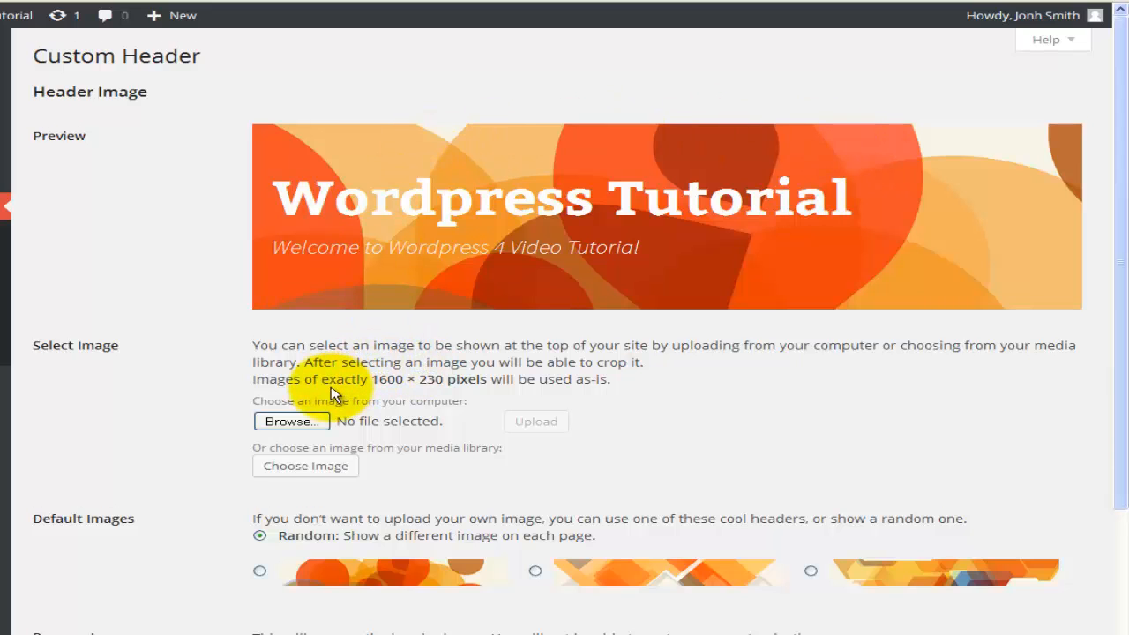
Try each of the three default header images, and set the header back to the Random option
{"action": "scroll", "coordinate": [335, 406], "scroll_direction": "down", "scroll_amount": 1}
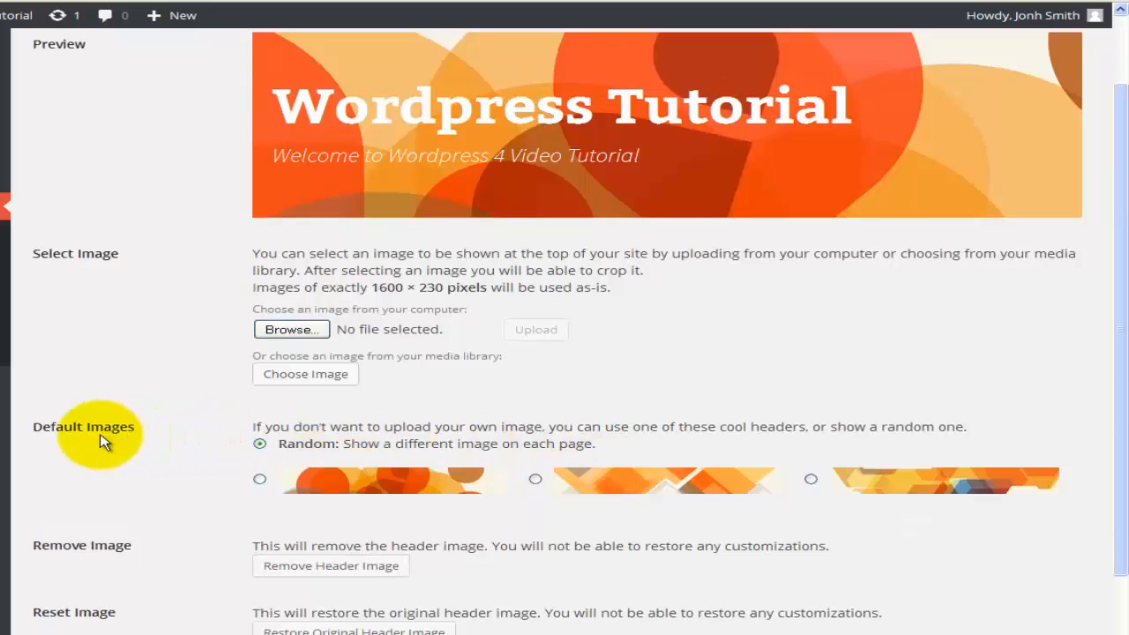
{"action": "left_click", "coordinate": [260, 479]}
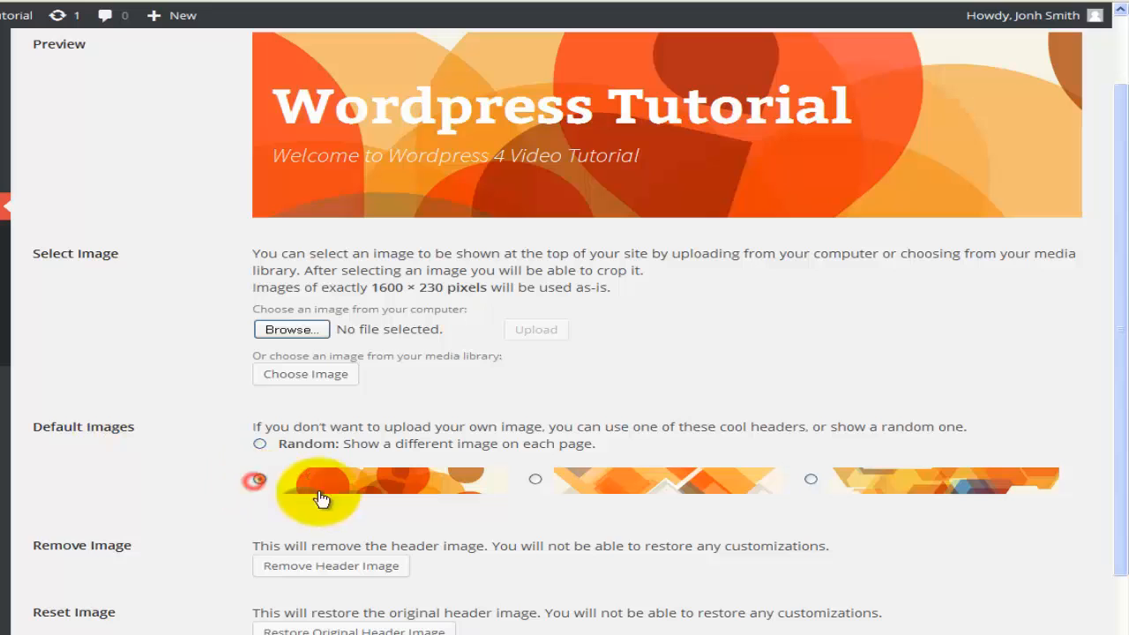
{"action": "left_click", "coordinate": [536, 479]}
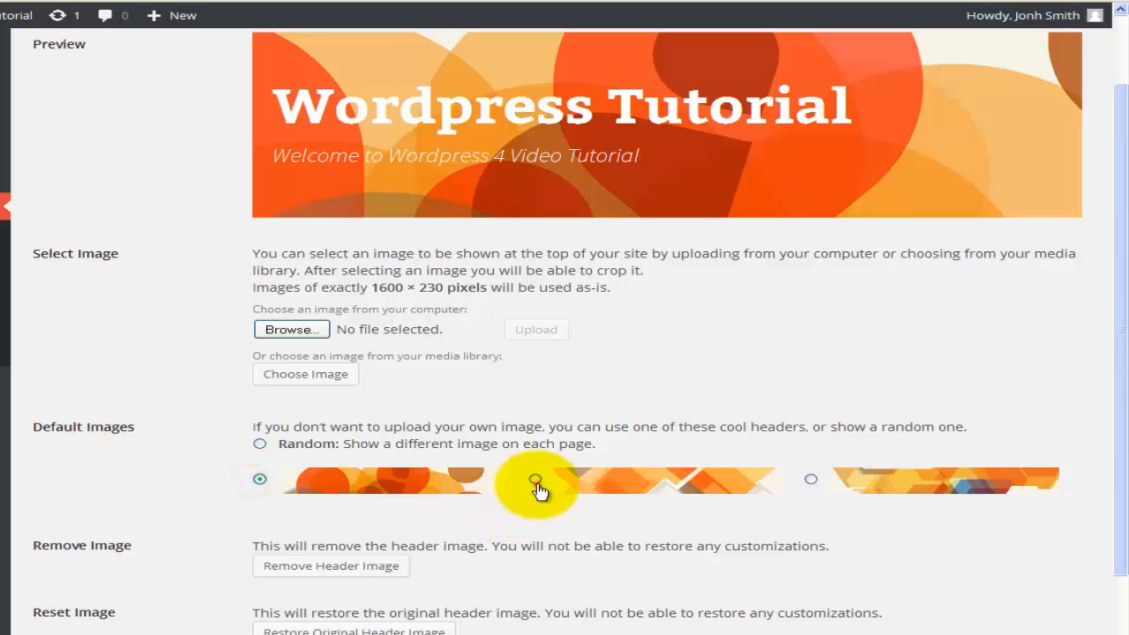
{"action": "left_click", "coordinate": [811, 479]}
{"action": "left_click", "coordinate": [259, 443]}
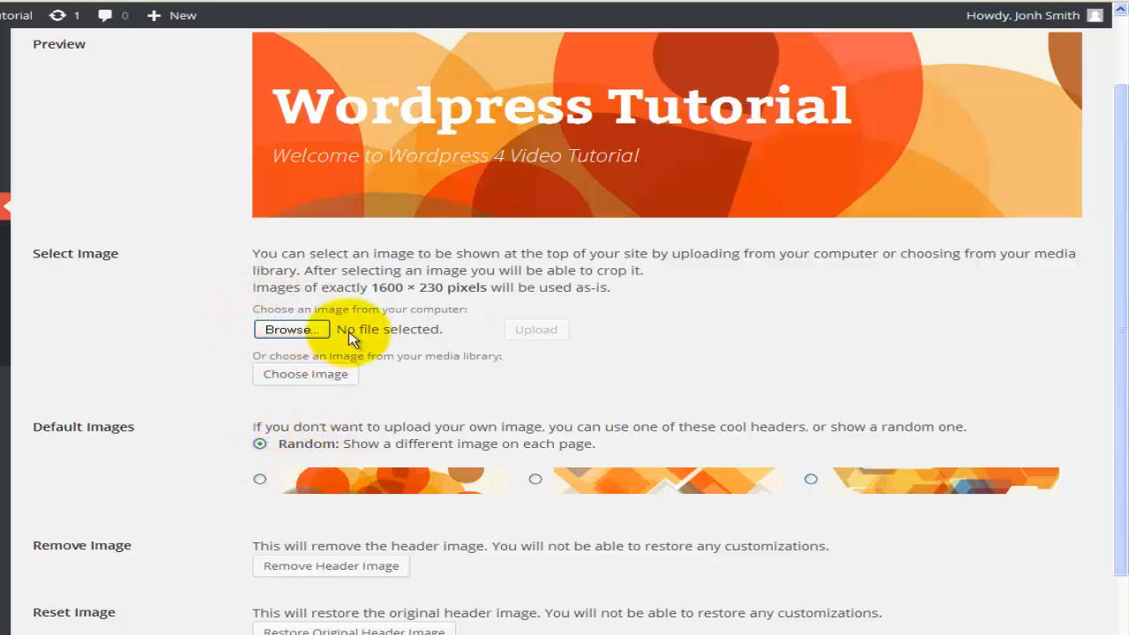
Review the recommended header image size, the upload option, and the remove, reset and header text settings of the custom header
{"action": "left_click_drag", "start_coordinate": [372, 292], "coordinate": [485, 297]}
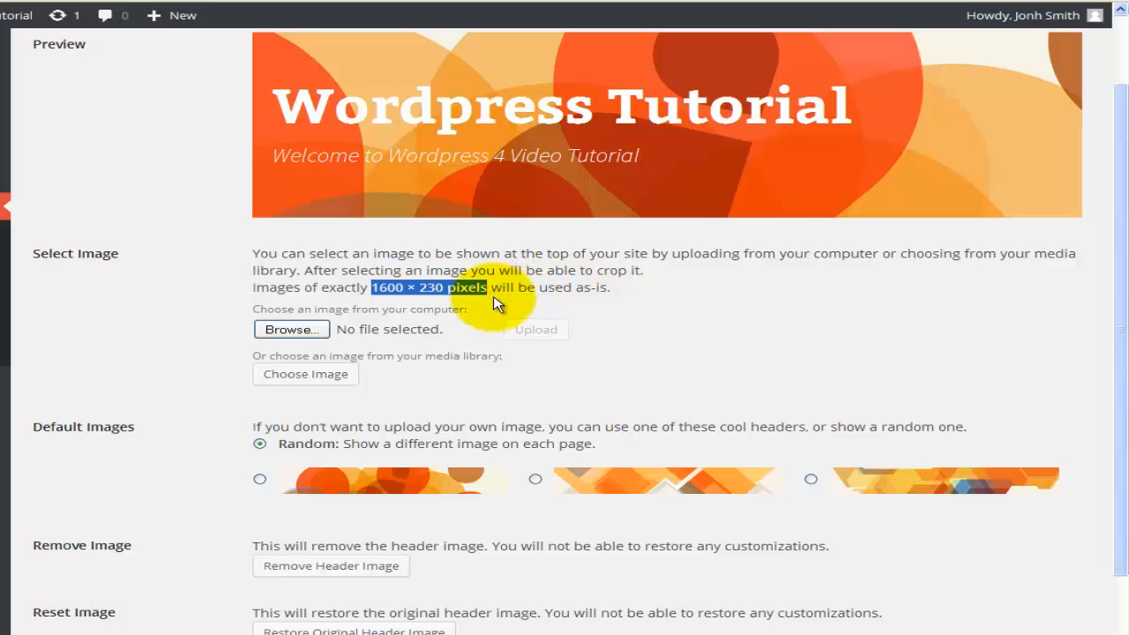
{"action": "left_click", "coordinate": [301, 332]}
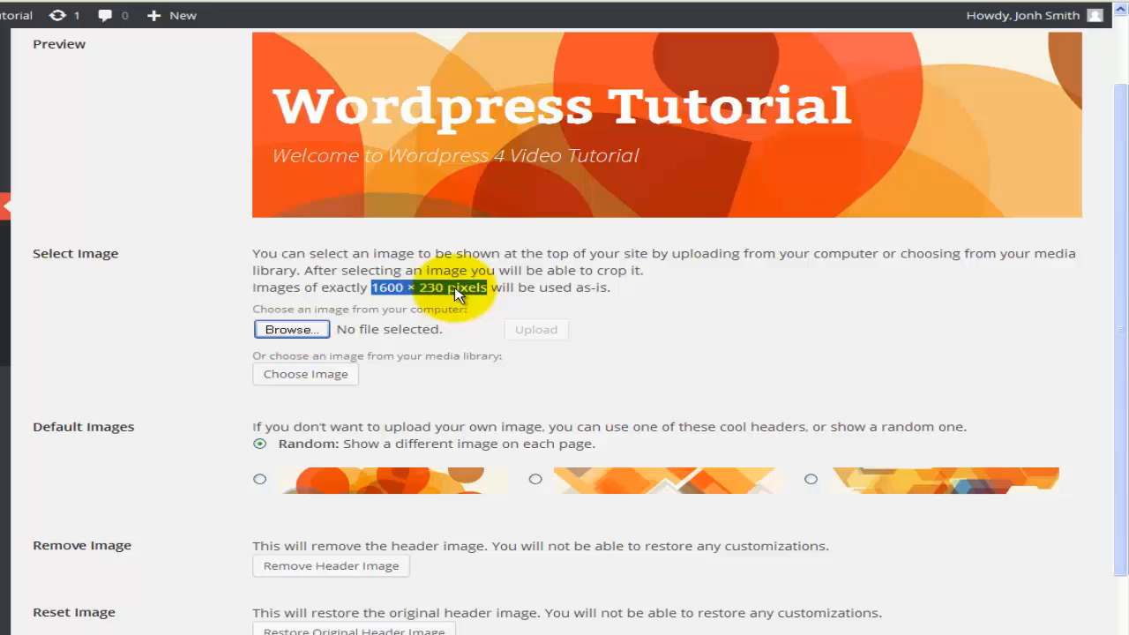
{"action": "left_click", "coordinate": [455, 293]}
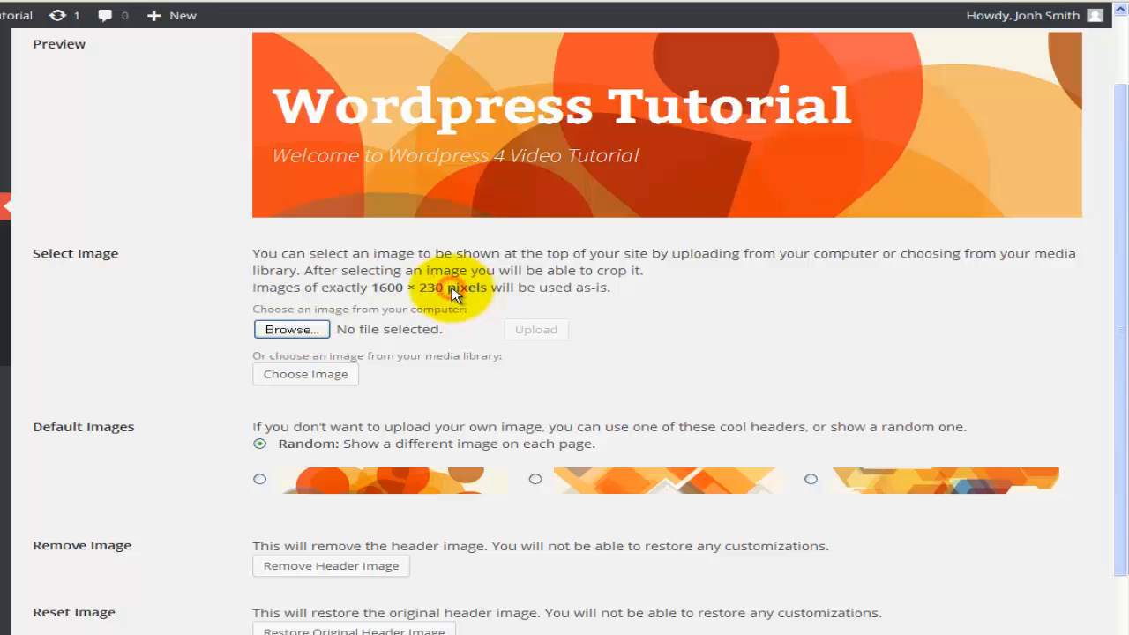
{"action": "scroll", "coordinate": [209, 390], "scroll_direction": "down", "scroll_amount": 4}
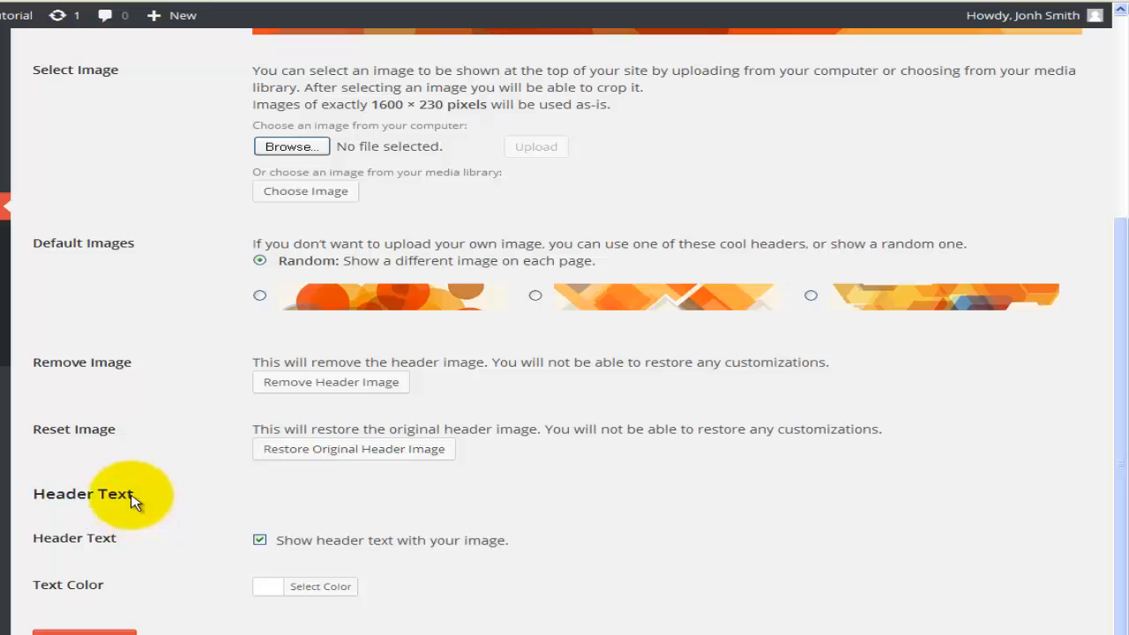
{"action": "scroll", "coordinate": [130, 501], "scroll_direction": "down", "scroll_amount": 2}
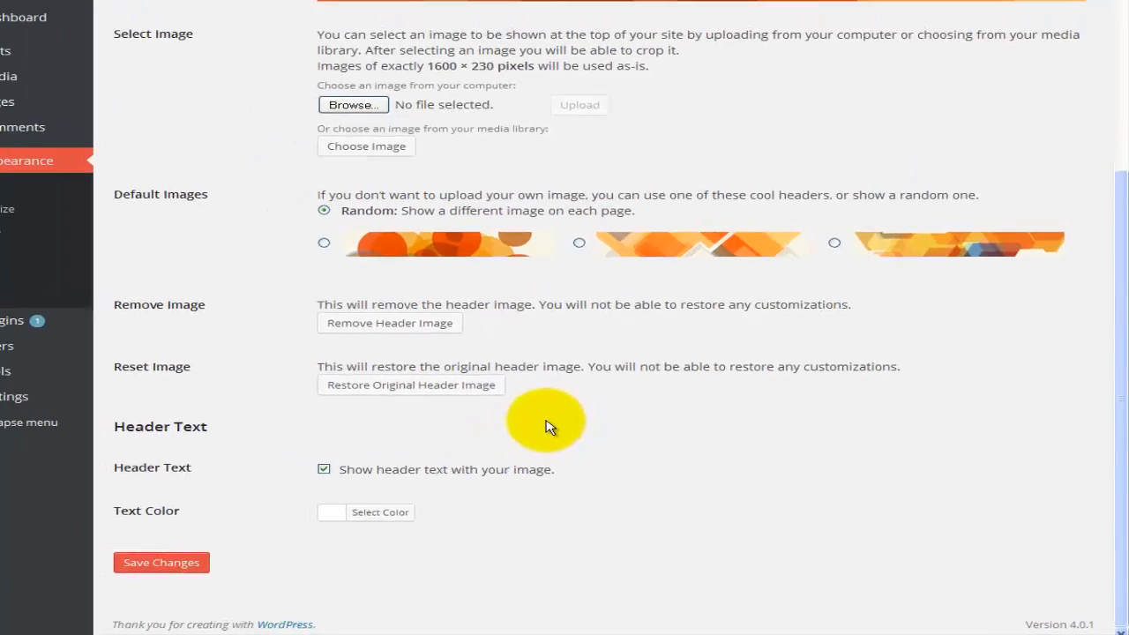
{"action": "scroll", "coordinate": [547, 427], "scroll_direction": "up", "scroll_amount": 2}
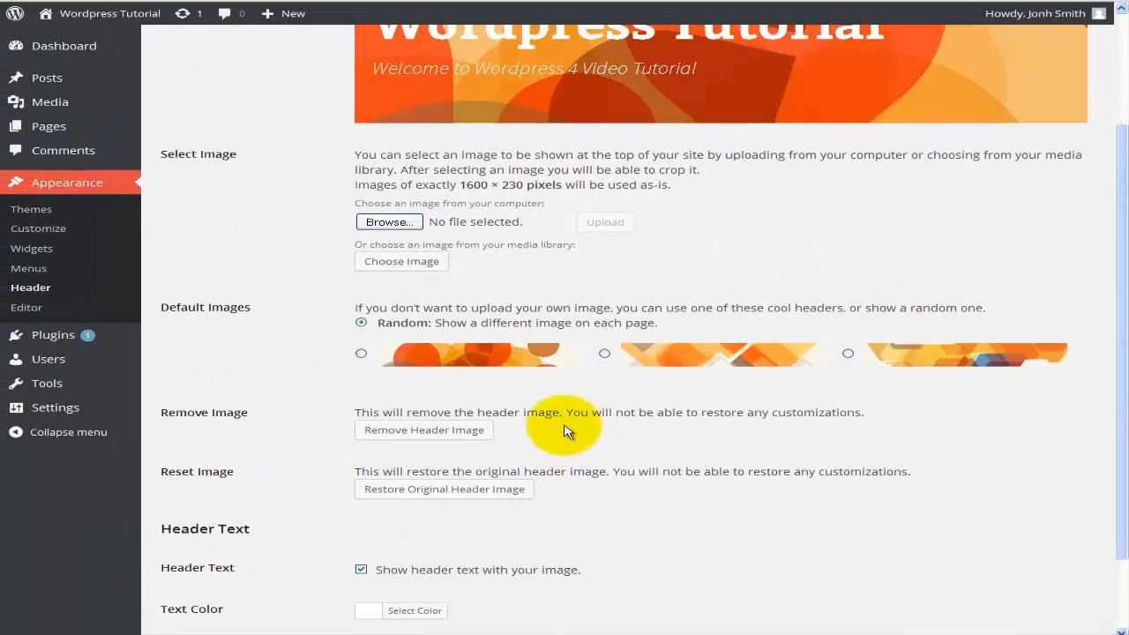
{"action": "scroll", "coordinate": [564, 431], "scroll_direction": "up", "scroll_amount": 3}
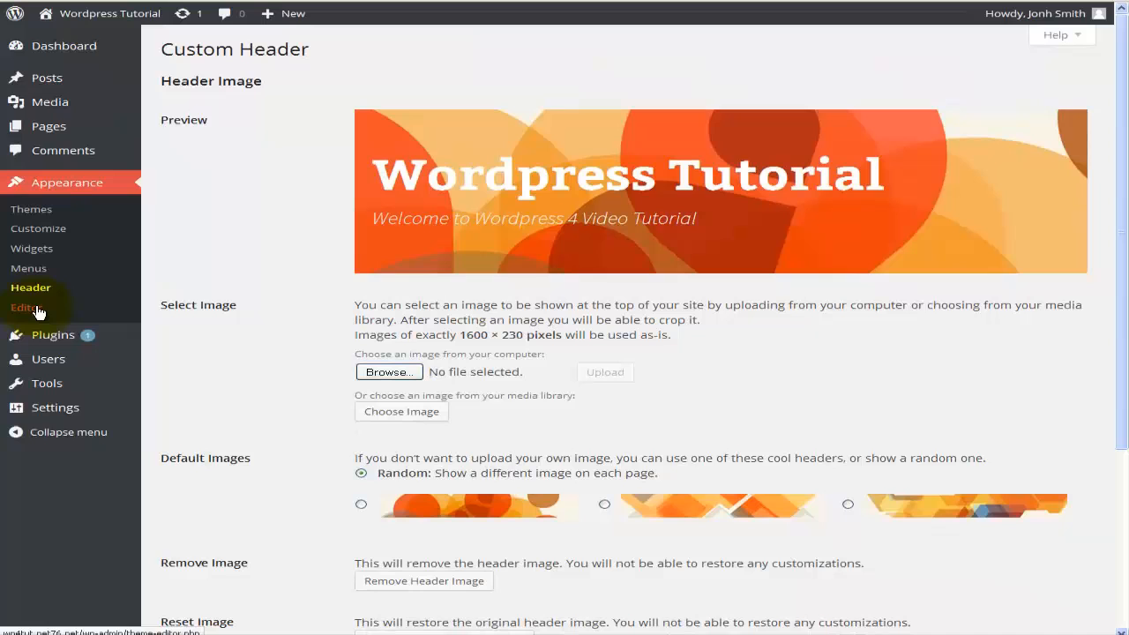
Open the theme editor and read the Twenty Thirteen stylesheet from its opening comment through the start of the 1.0 Reset section
{"action": "left_click", "coordinate": [66, 201]}
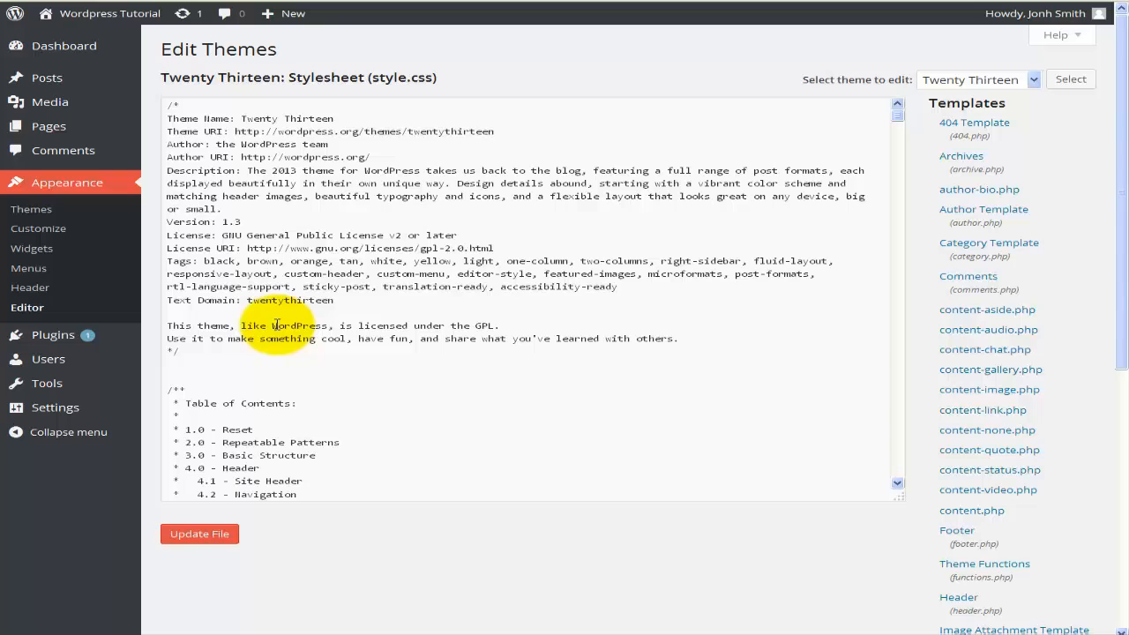
{"action": "left_click", "coordinate": [380, 300]}
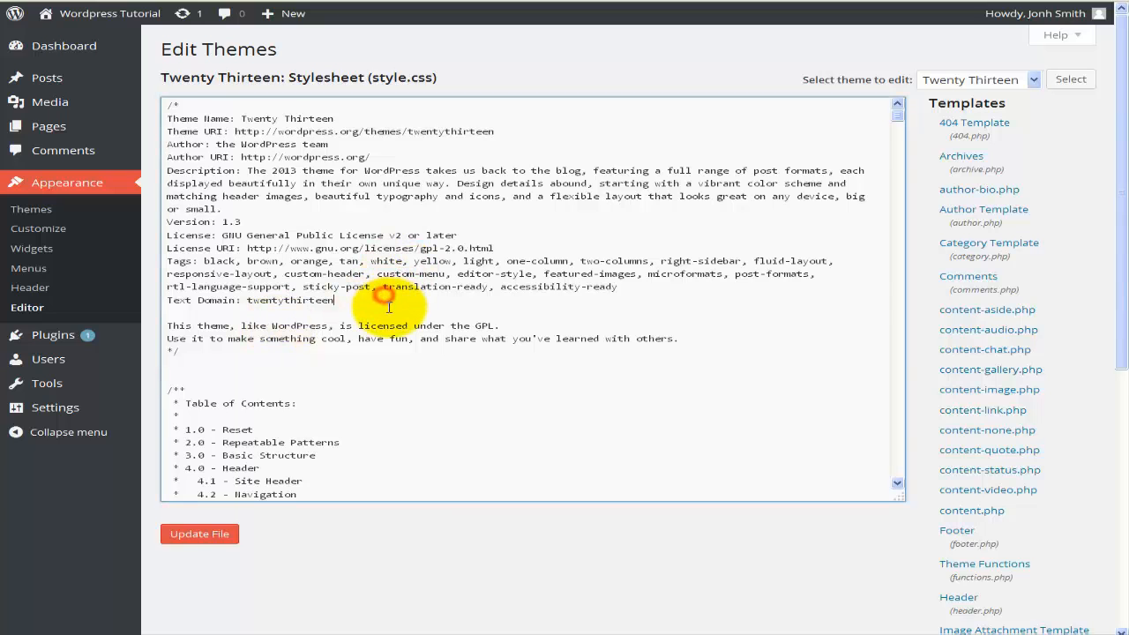
{"action": "scroll", "coordinate": [389, 307], "scroll_direction": "down", "scroll_amount": 1}
{"action": "scroll", "coordinate": [388, 307], "scroll_direction": "down", "scroll_amount": 3}
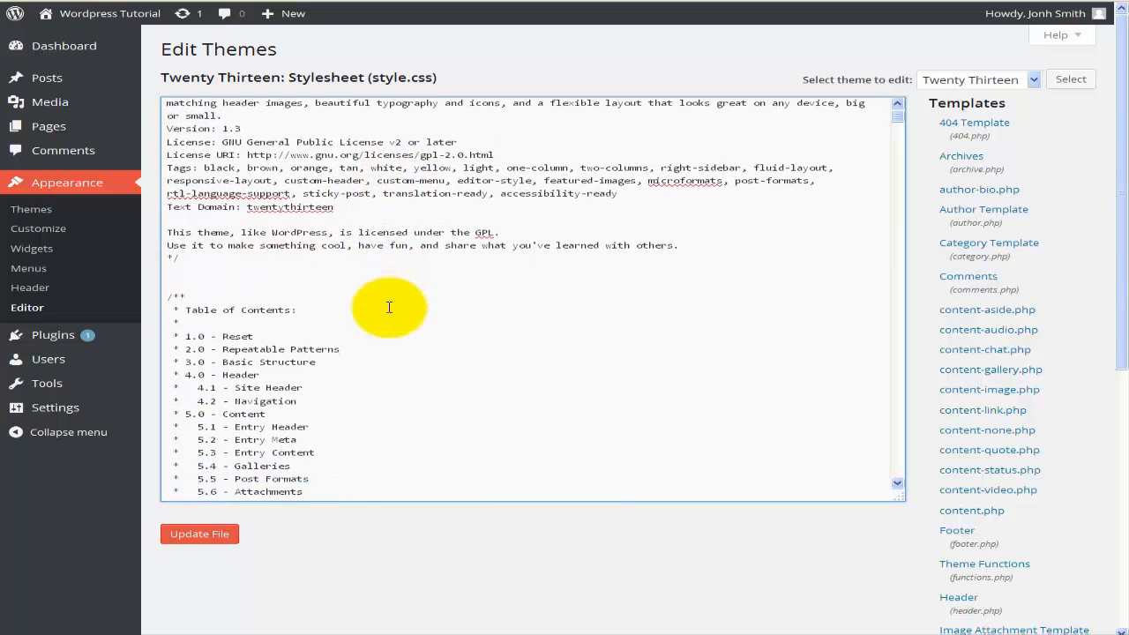
{"action": "scroll", "coordinate": [388, 307], "scroll_direction": "down", "scroll_amount": 3}
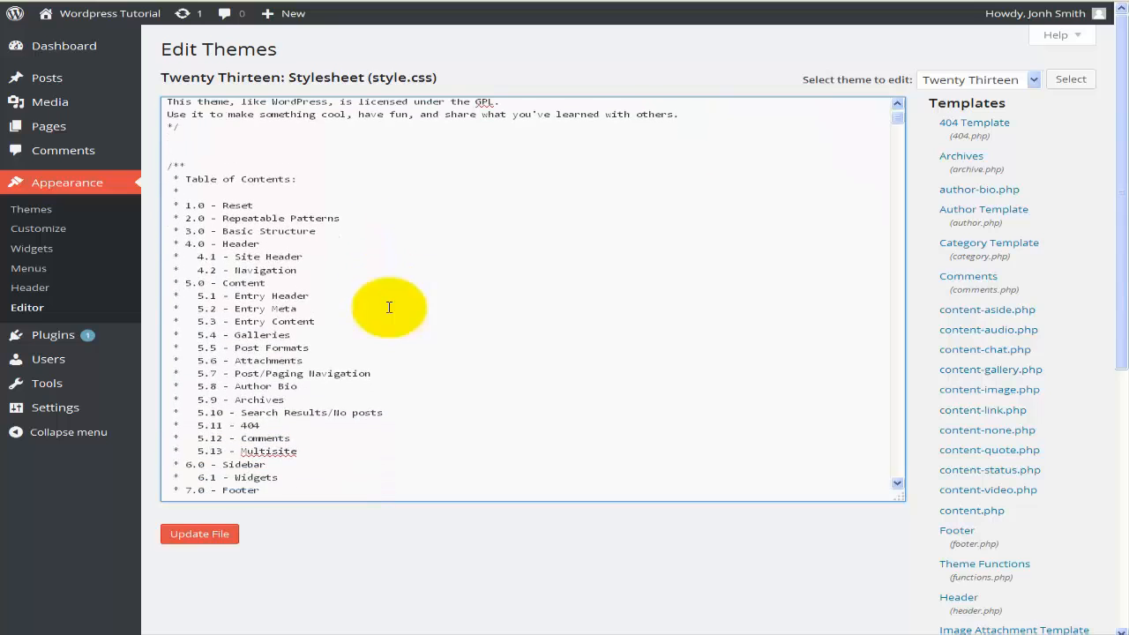
{"action": "scroll", "coordinate": [389, 307], "scroll_direction": "down", "scroll_amount": 2}
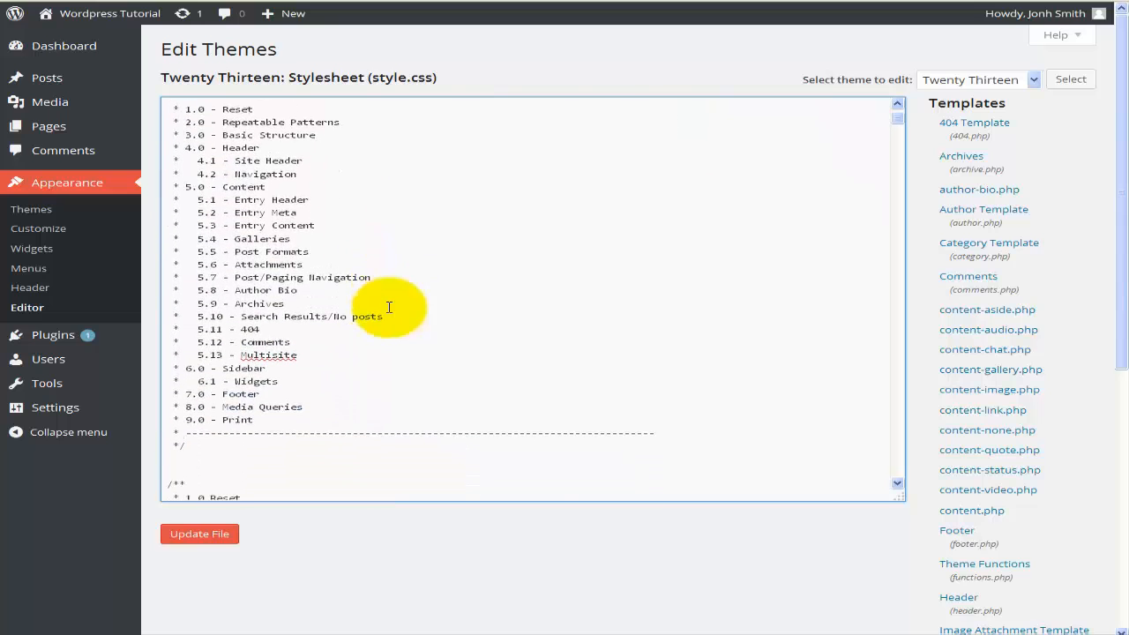
{"action": "scroll", "coordinate": [389, 307], "scroll_direction": "down", "scroll_amount": 4}
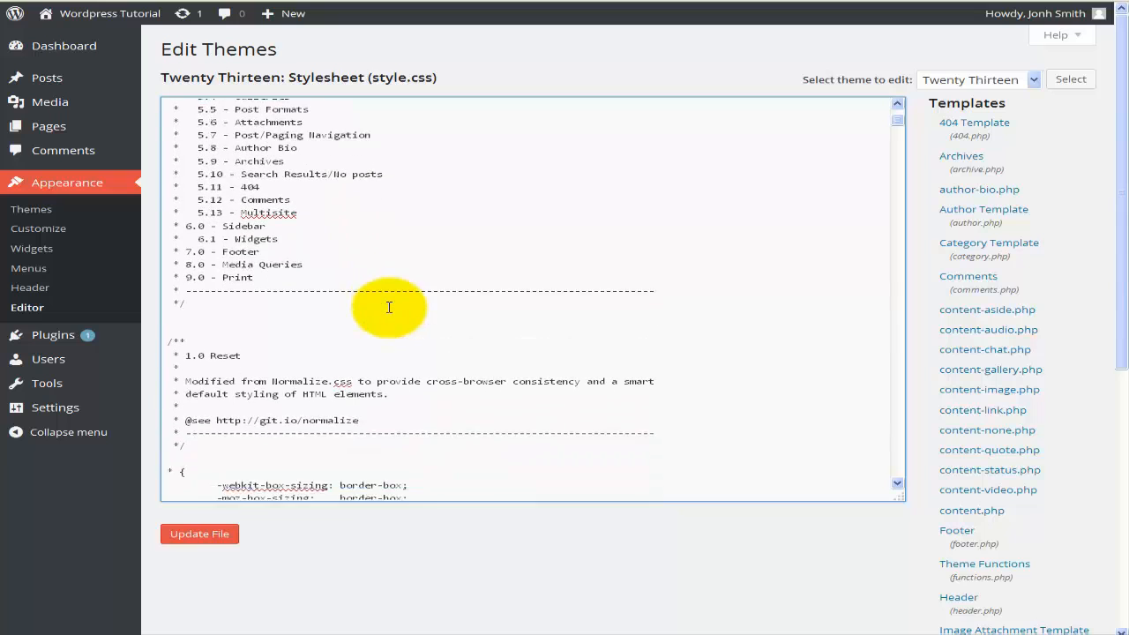
{"action": "scroll", "coordinate": [389, 307], "scroll_direction": "down", "scroll_amount": 2}
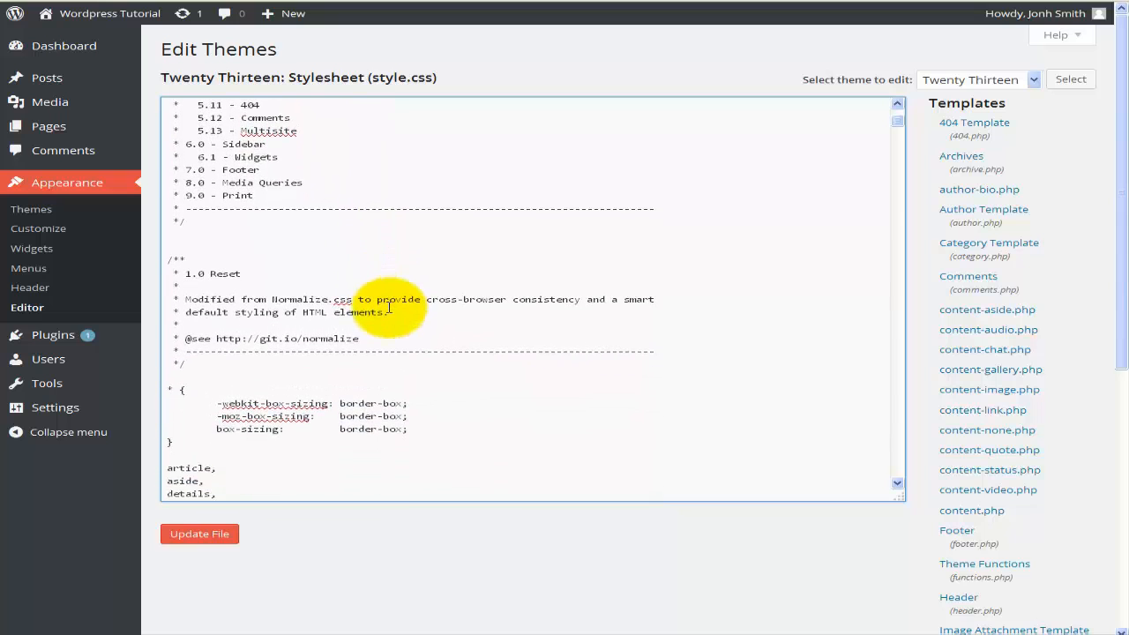
{"action": "scroll", "coordinate": [389, 307], "scroll_direction": "down", "scroll_amount": 2}
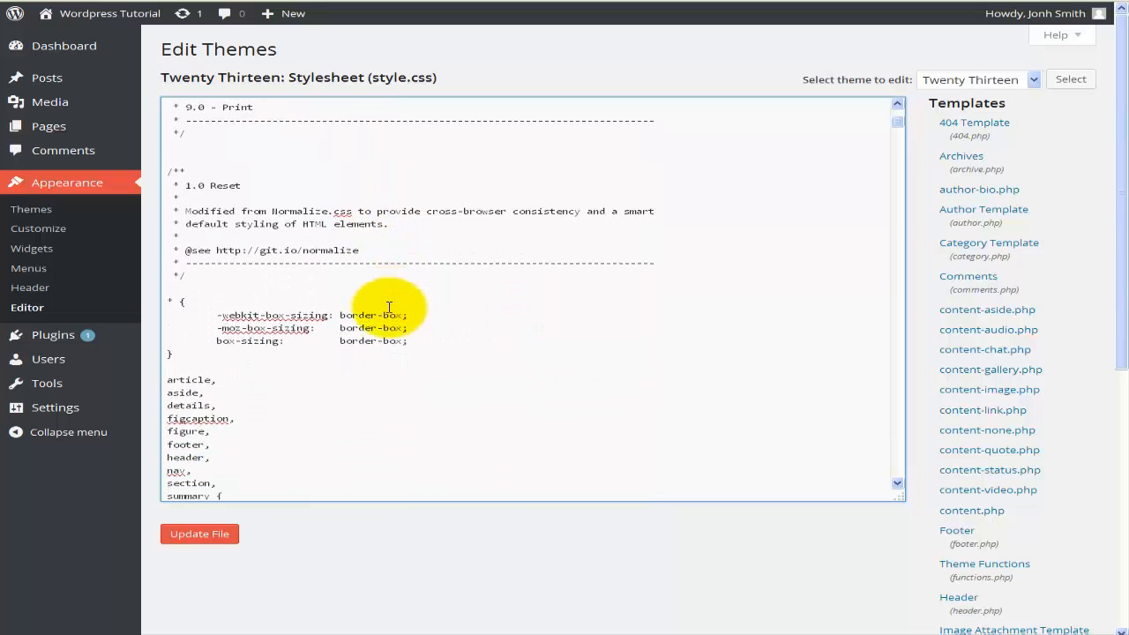
{"action": "scroll", "coordinate": [389, 307], "scroll_direction": "down", "scroll_amount": 1}
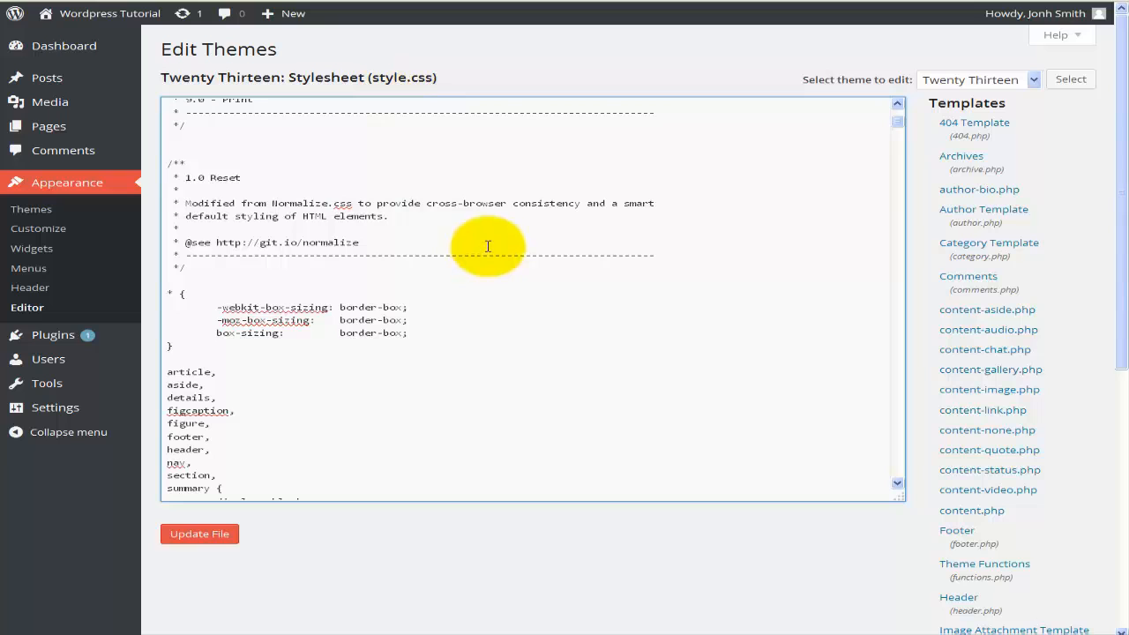
{"action": "scroll", "coordinate": [344, 390], "scroll_direction": "down", "scroll_amount": 1}
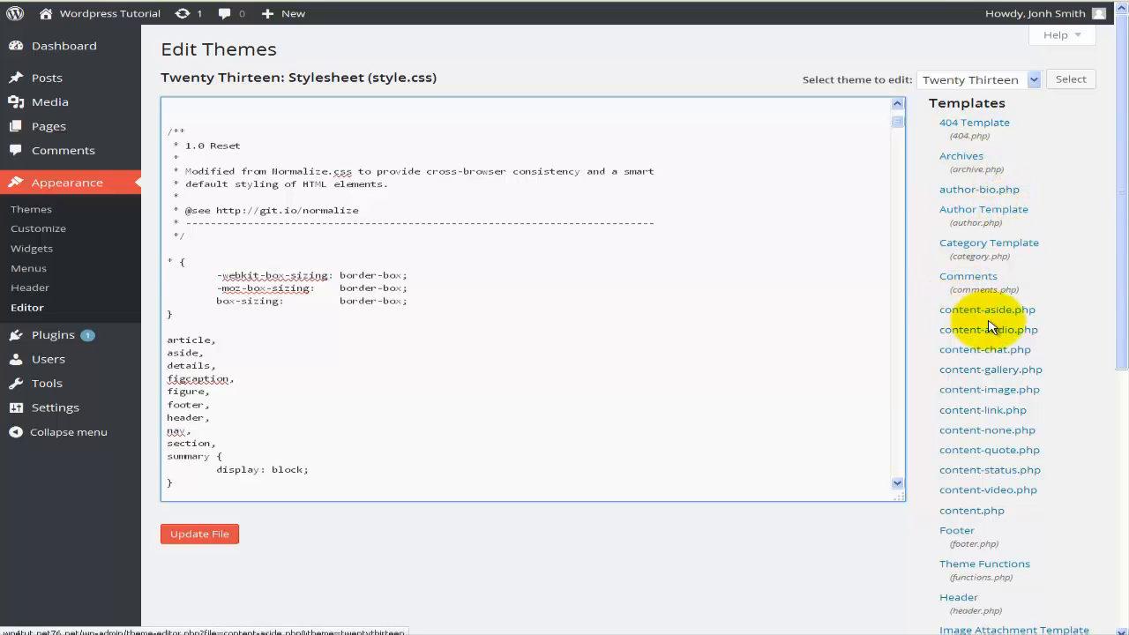
Look through the list of template and style files available for editing in the Twenty Thirteen theme
{"action": "scroll", "coordinate": [991, 324], "scroll_direction": "down", "scroll_amount": 3}
{"action": "scroll", "coordinate": [991, 327], "scroll_direction": "down", "scroll_amount": 3}
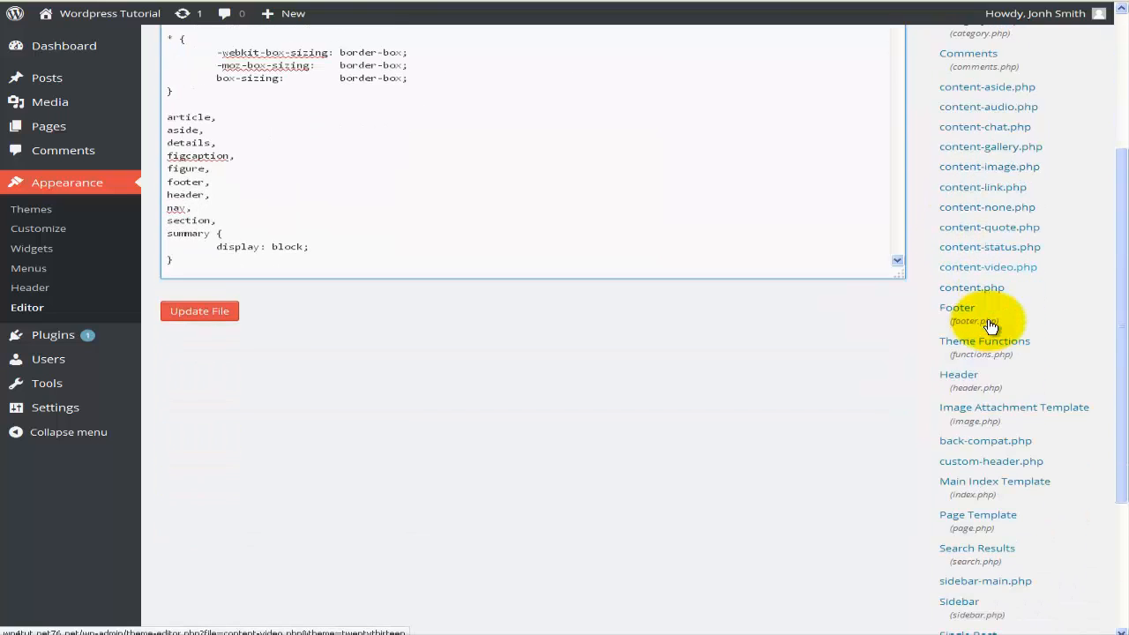
{"action": "scroll", "coordinate": [991, 326], "scroll_direction": "down", "scroll_amount": 3}
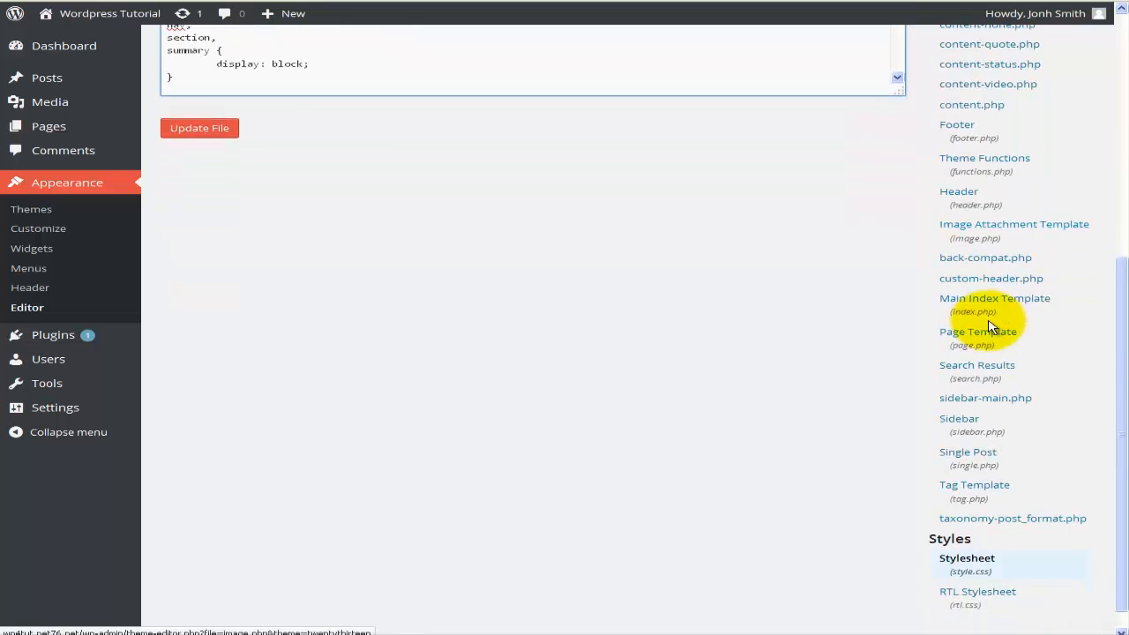
{"action": "scroll", "coordinate": [991, 326], "scroll_direction": "up", "scroll_amount": 4}
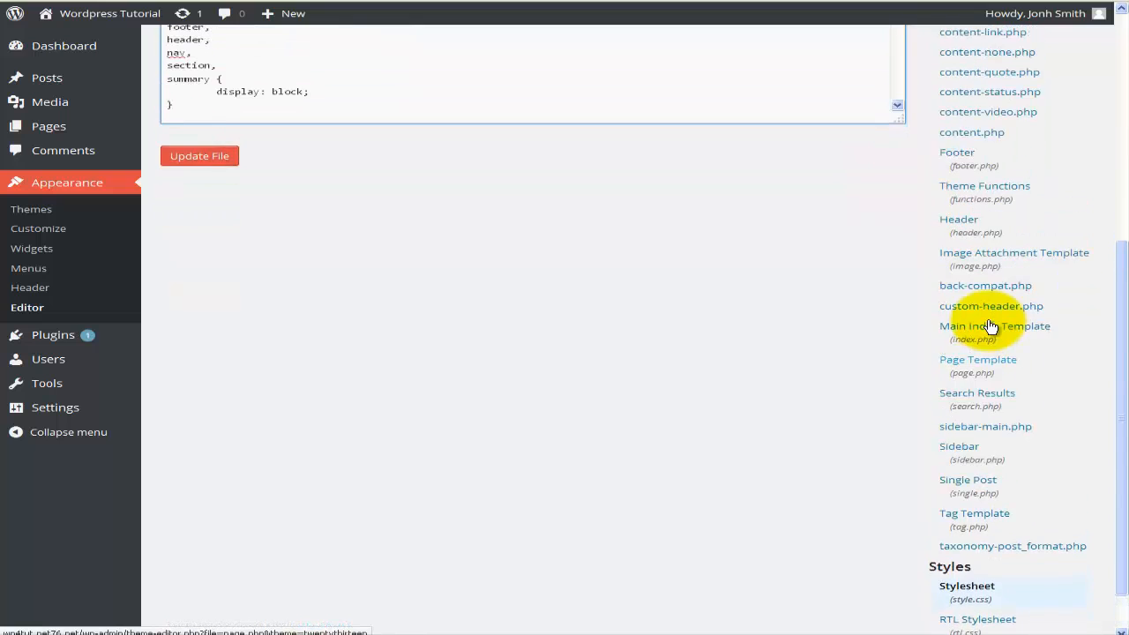
{"action": "scroll", "coordinate": [991, 327], "scroll_direction": "up", "scroll_amount": 3}
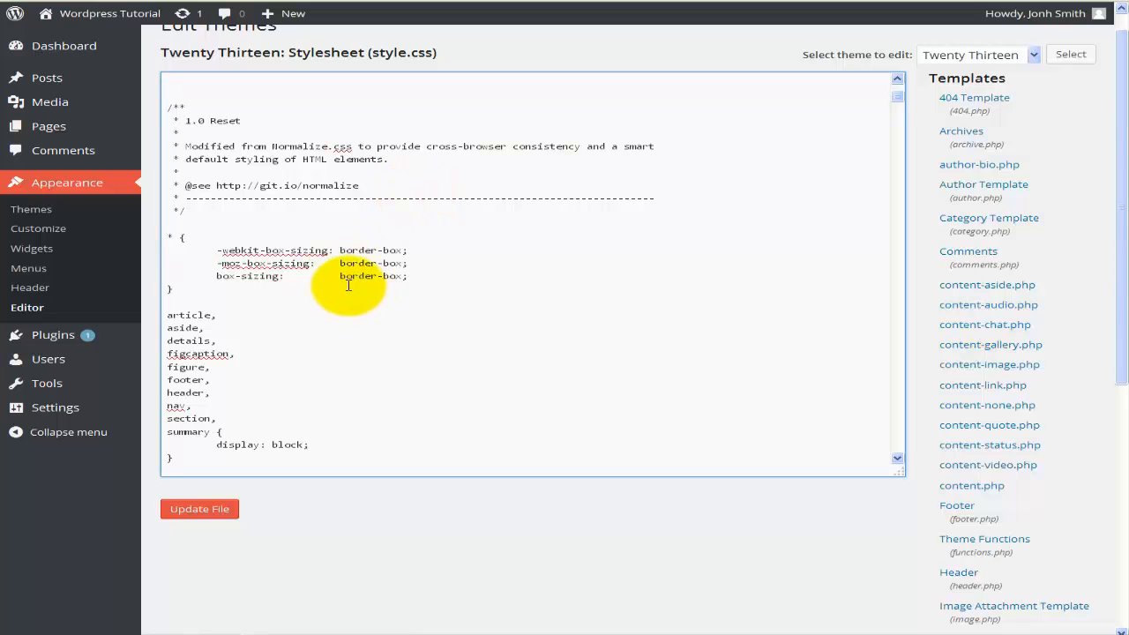
Go back through style.css from the 1.0 Reset rules to review its table of contents
{"action": "scroll", "coordinate": [348, 284], "scroll_direction": "up", "scroll_amount": 3}
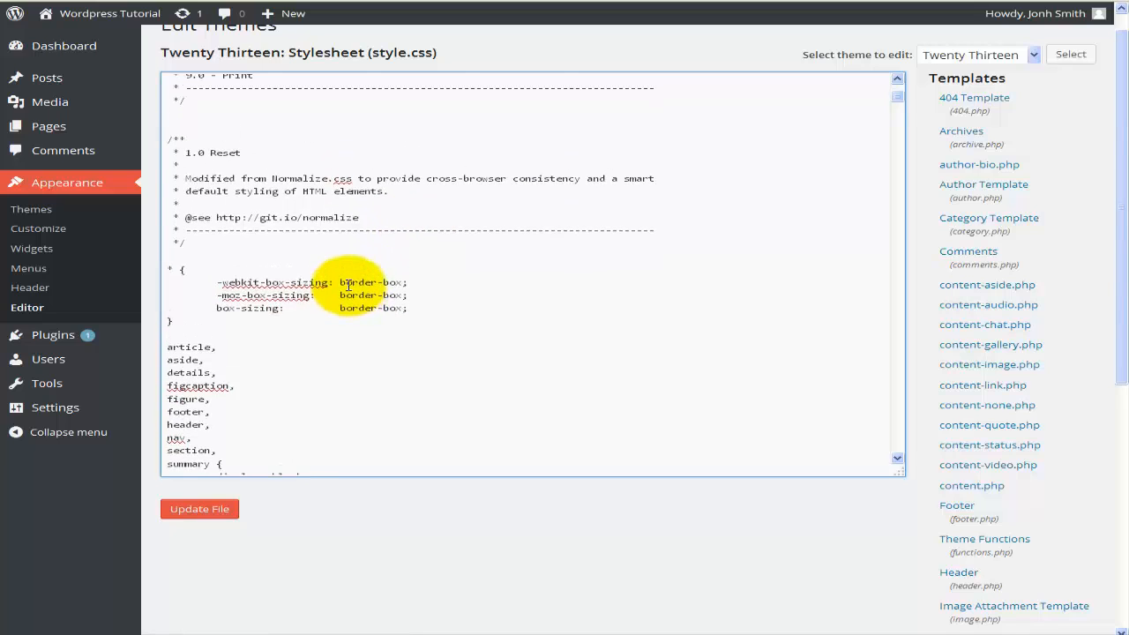
{"action": "scroll", "coordinate": [348, 285], "scroll_direction": "up", "scroll_amount": 3}
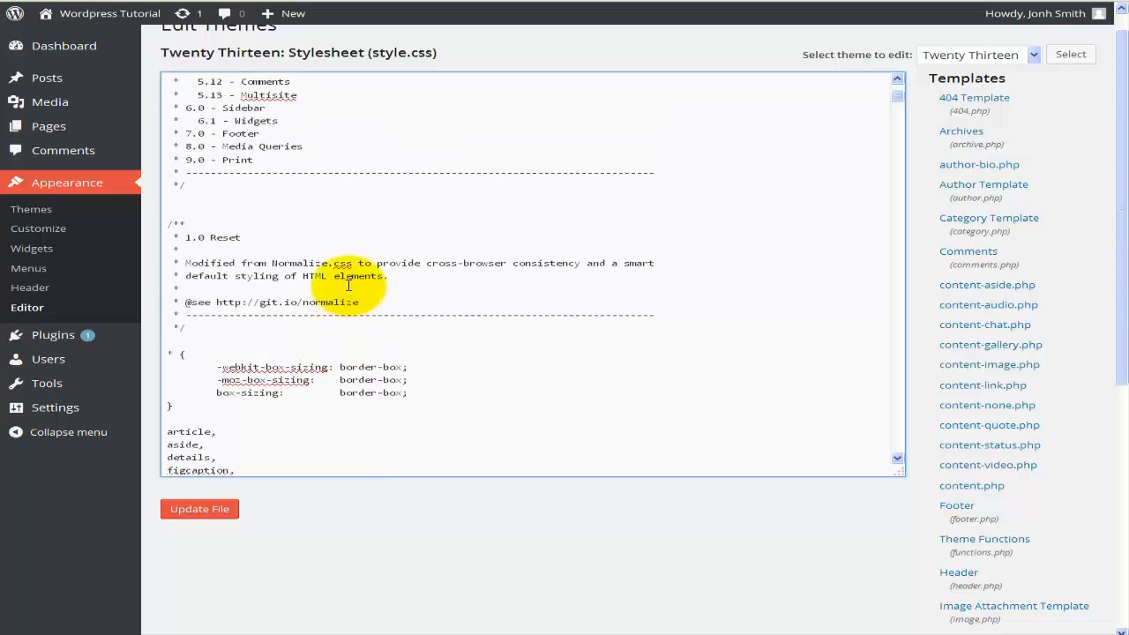
{"action": "scroll", "coordinate": [348, 285], "scroll_direction": "up", "scroll_amount": 3}
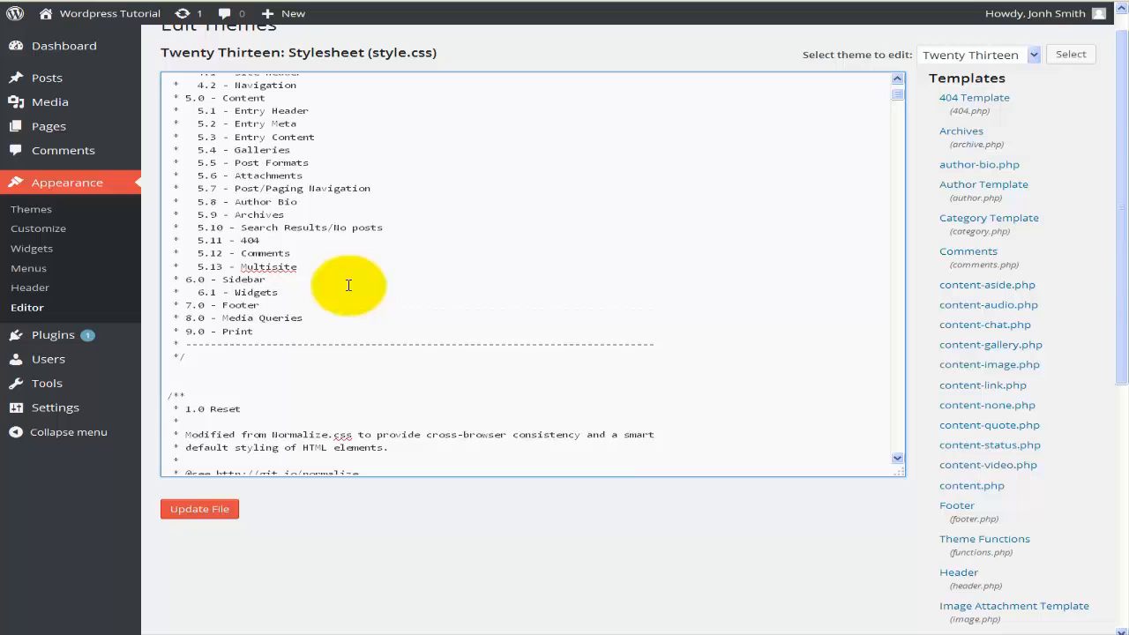
{"action": "scroll", "coordinate": [348, 285], "scroll_direction": "up", "scroll_amount": 1}
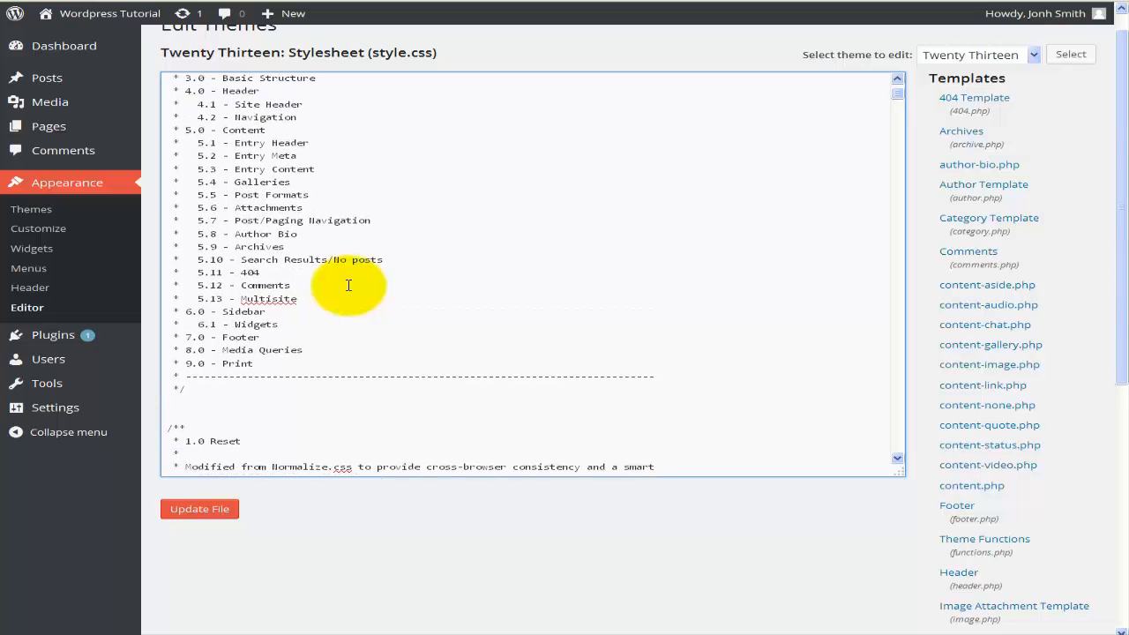
{"action": "scroll", "coordinate": [348, 285], "scroll_direction": "up", "scroll_amount": 1}
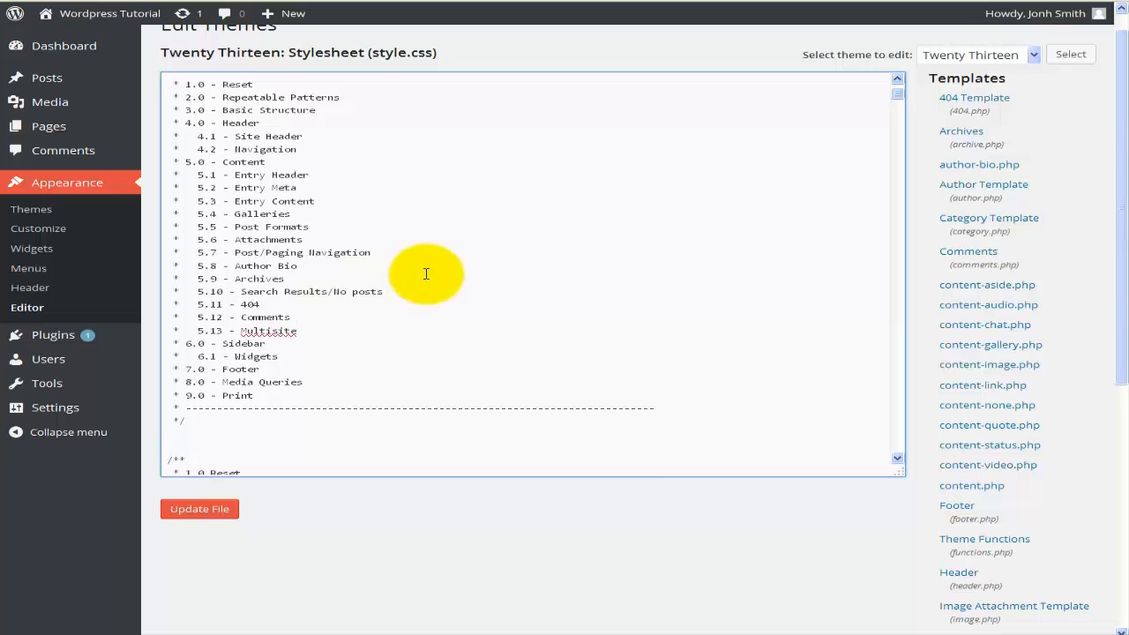
{"action": "scroll", "coordinate": [426, 274], "scroll_direction": "up", "scroll_amount": 2}
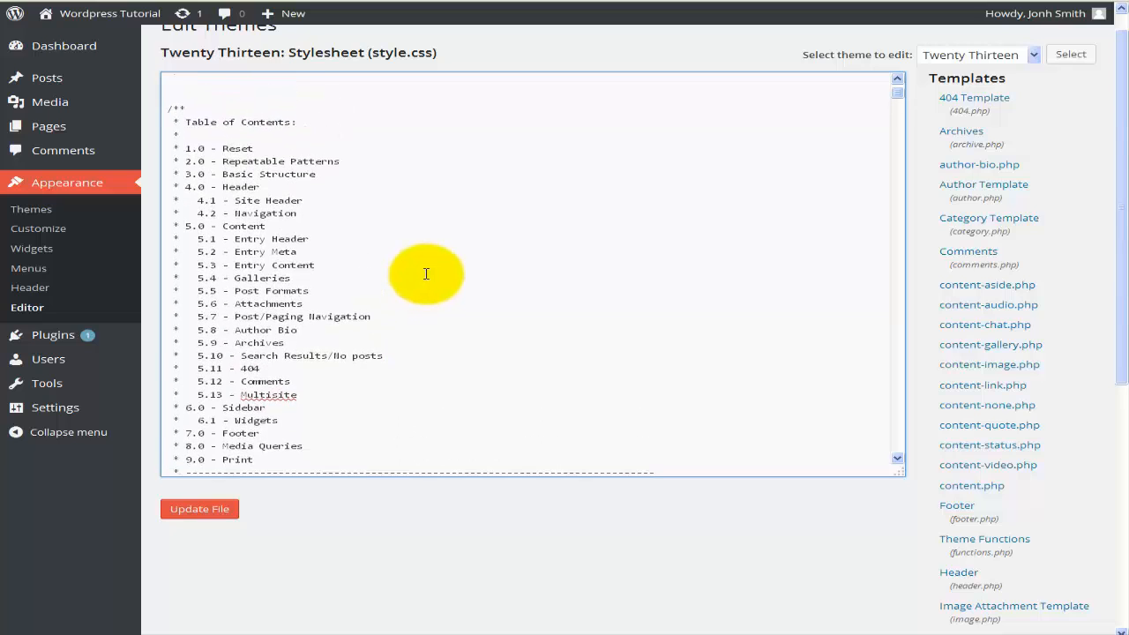
{"action": "scroll", "coordinate": [427, 273], "scroll_direction": "up", "scroll_amount": 2}
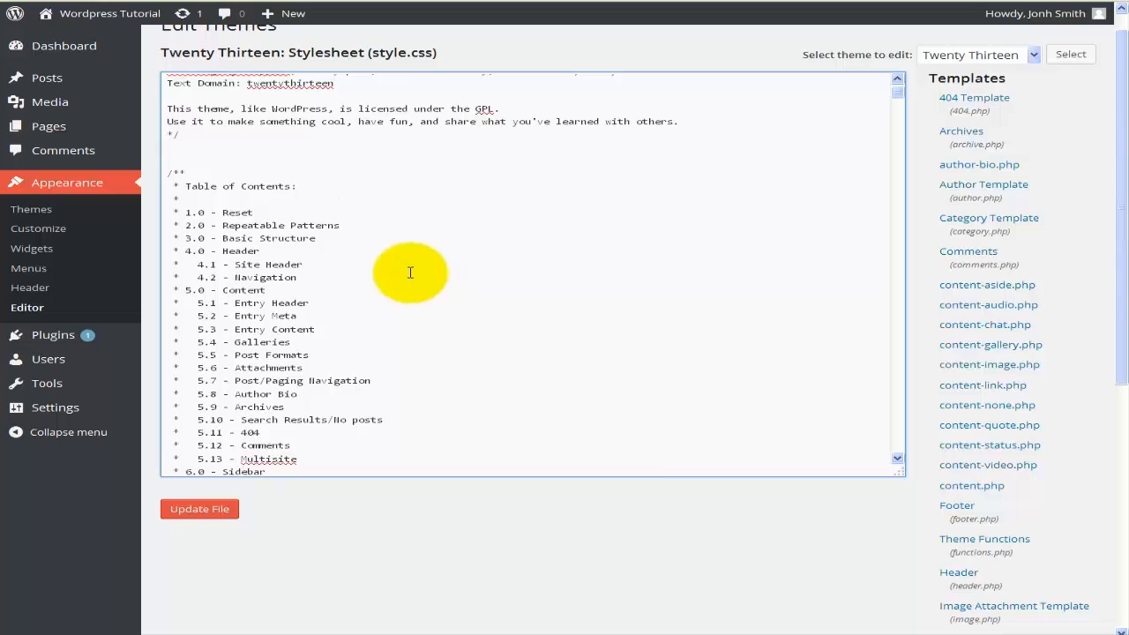